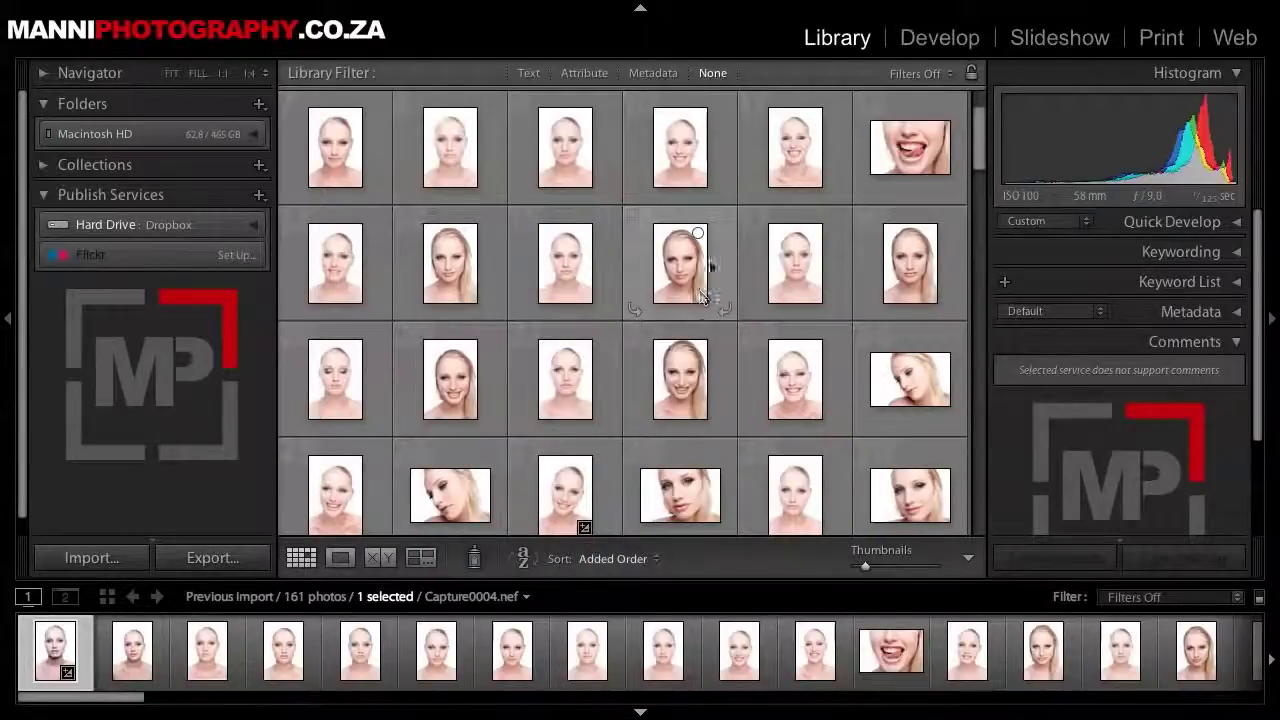
# Open portrait Capture0004.nef from the shoot in the Develop module
pyautogui.click(720, 260)
pyautogui.scroll(2, 718, 275)
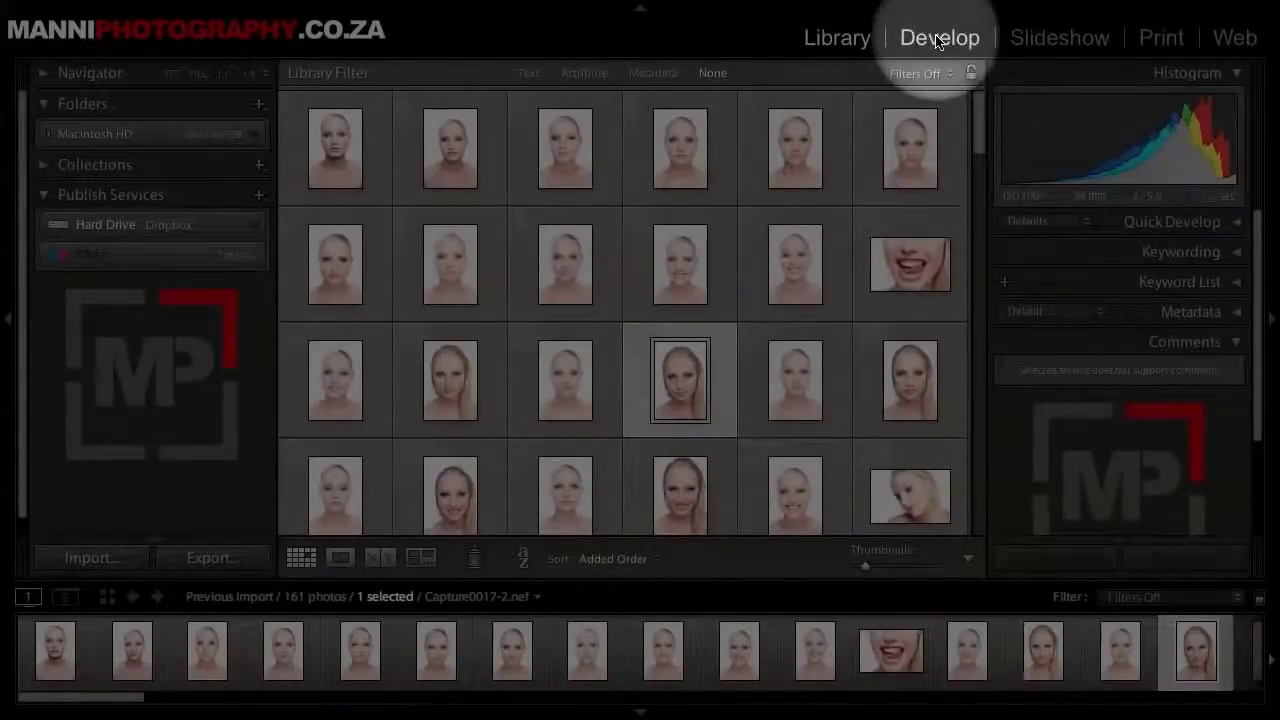
pyautogui.click(940, 40)
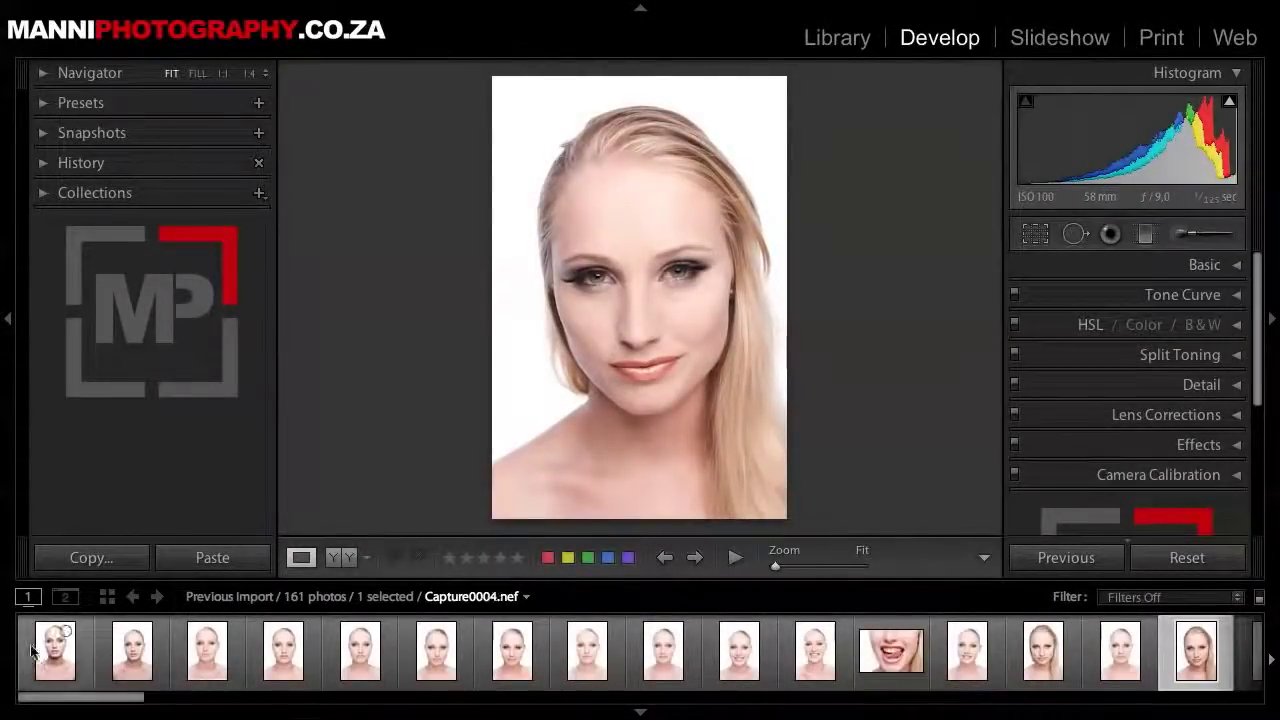
pyautogui.click(86, 664)
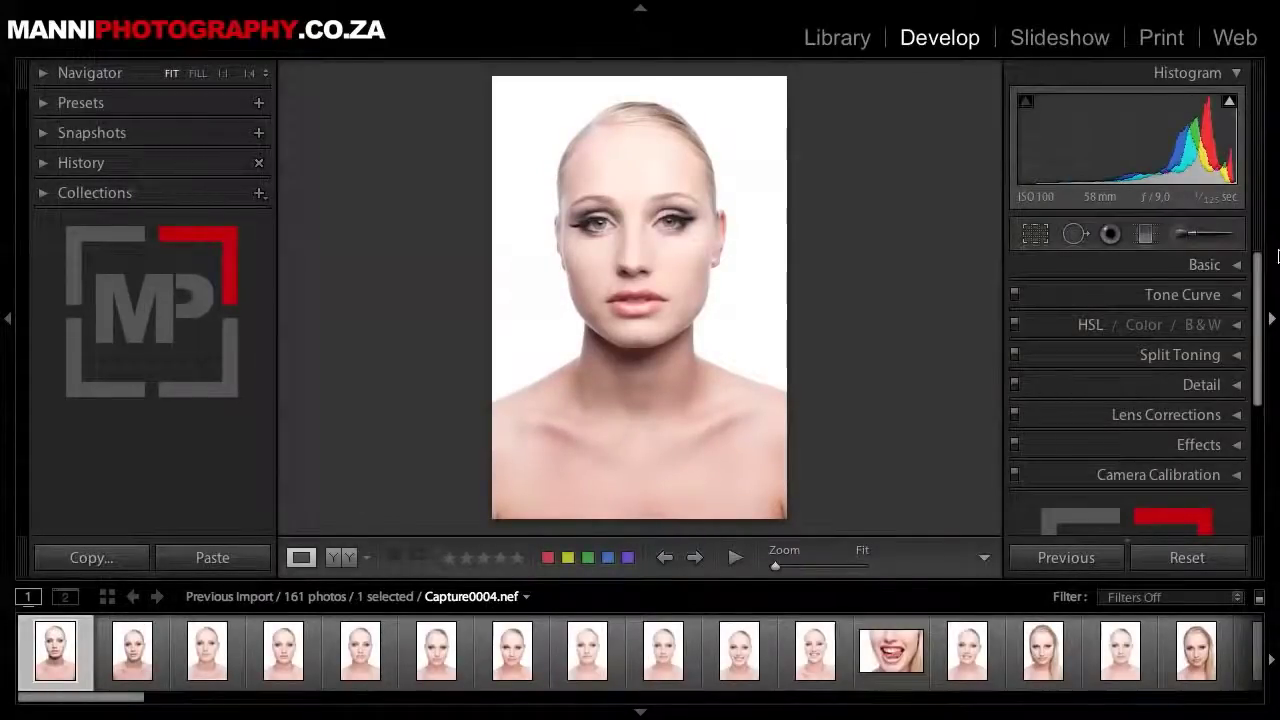
# In the Basic panel set Temp to 4500 and raise Fill Light to 27
pyautogui.click(1216, 271)
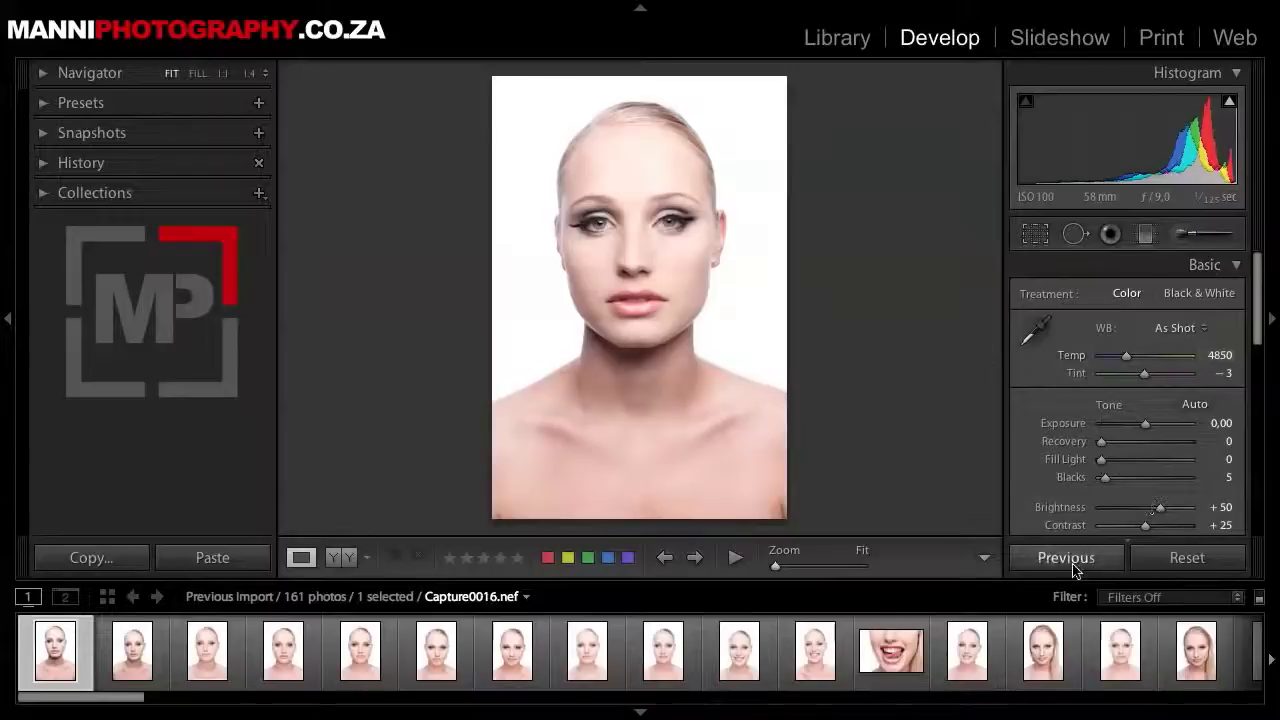
pyautogui.moveTo(1101, 459); pyautogui.dragTo(1113, 459)
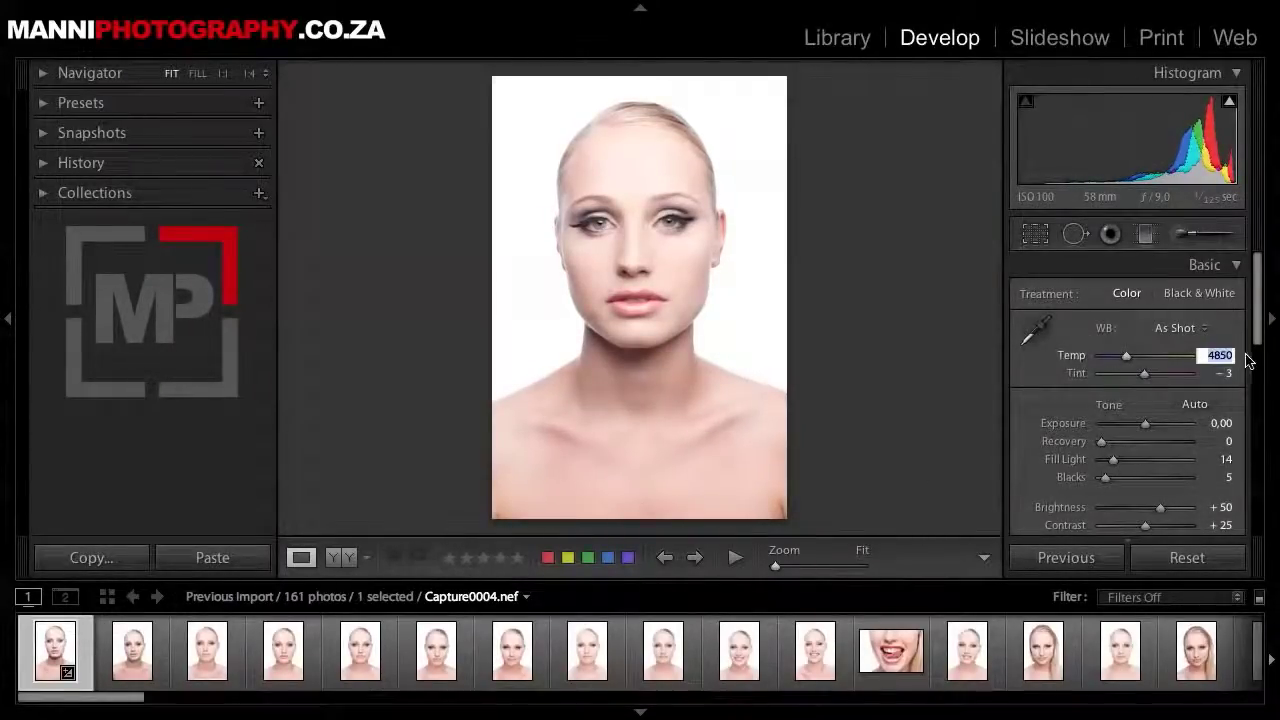
pyautogui.press('Return')
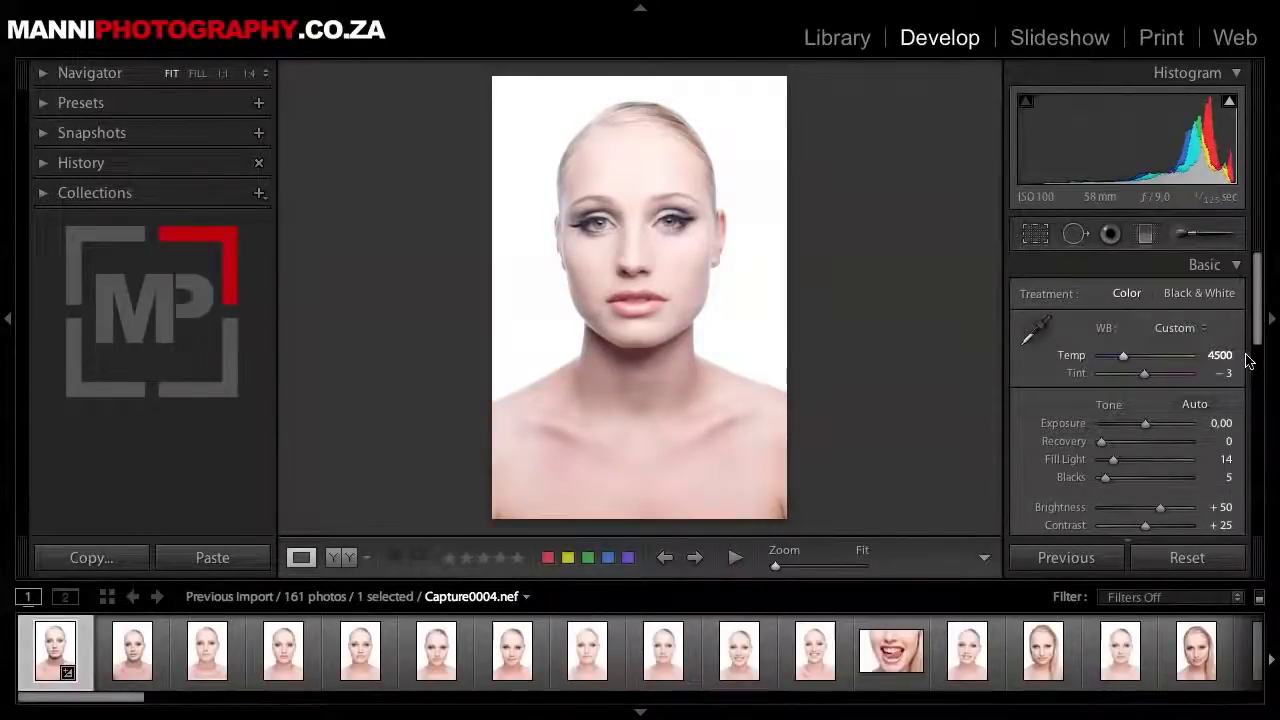
pyautogui.moveTo(1260, 277); pyautogui.dragTo(1263, 315)
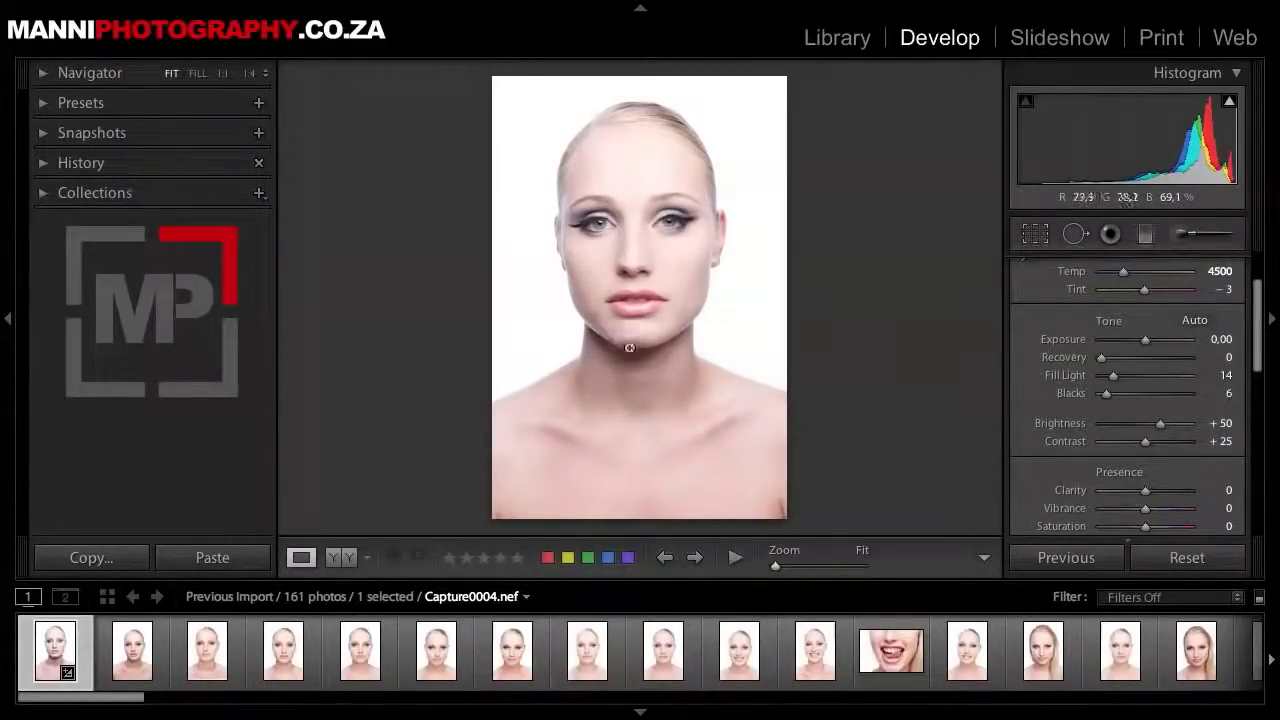
pyautogui.moveTo(1113, 376); pyautogui.dragTo(1130, 380)
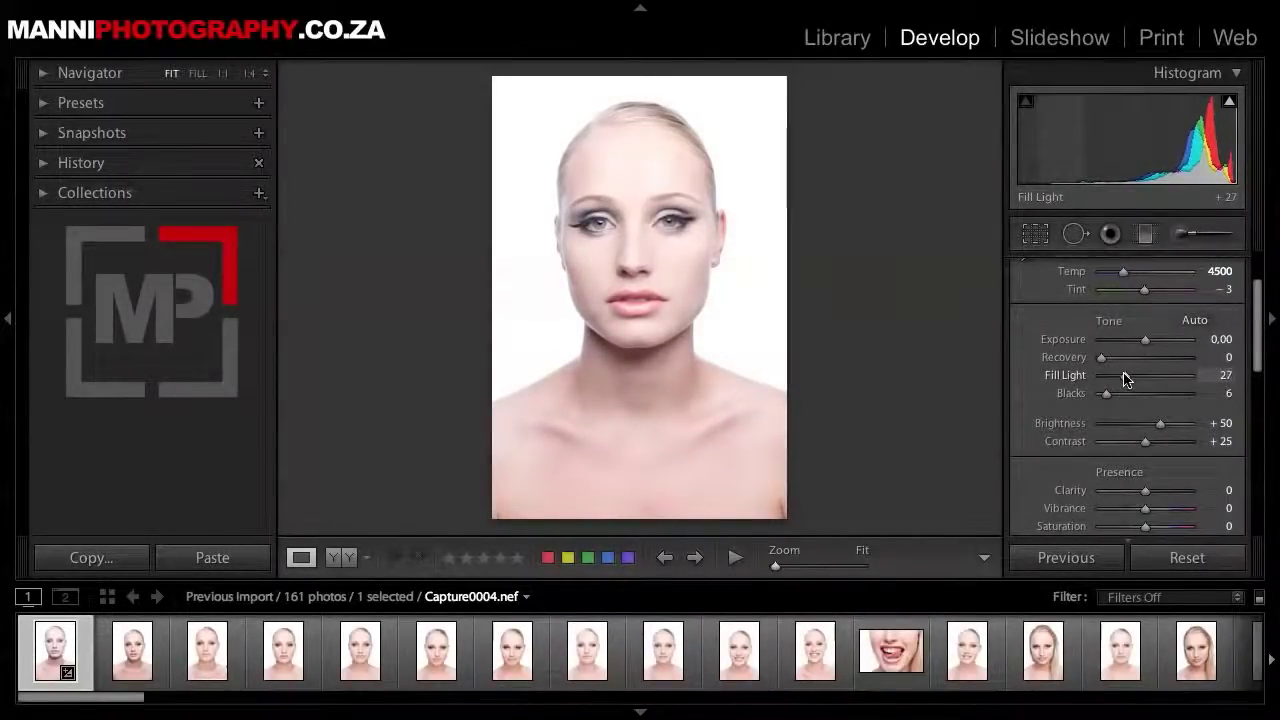
pyautogui.moveTo(1257, 330); pyautogui.dragTo(1264, 395)
pyautogui.scroll(-2, 1238, 373)
pyautogui.click(1236, 341)
# Drag the Tone Curve Shadows slider left to darken the shadows
pyautogui.scroll(-4, 1250, 400)
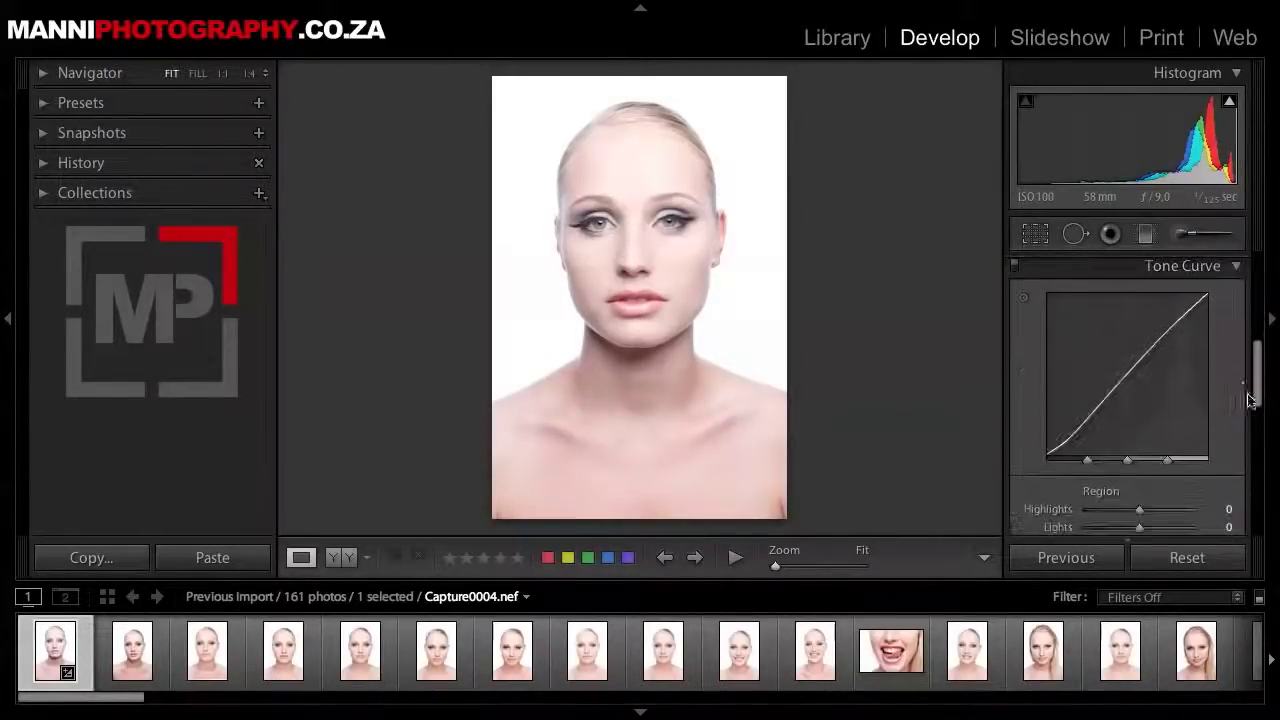
pyautogui.moveTo(1138, 422); pyautogui.dragTo(1109, 422)
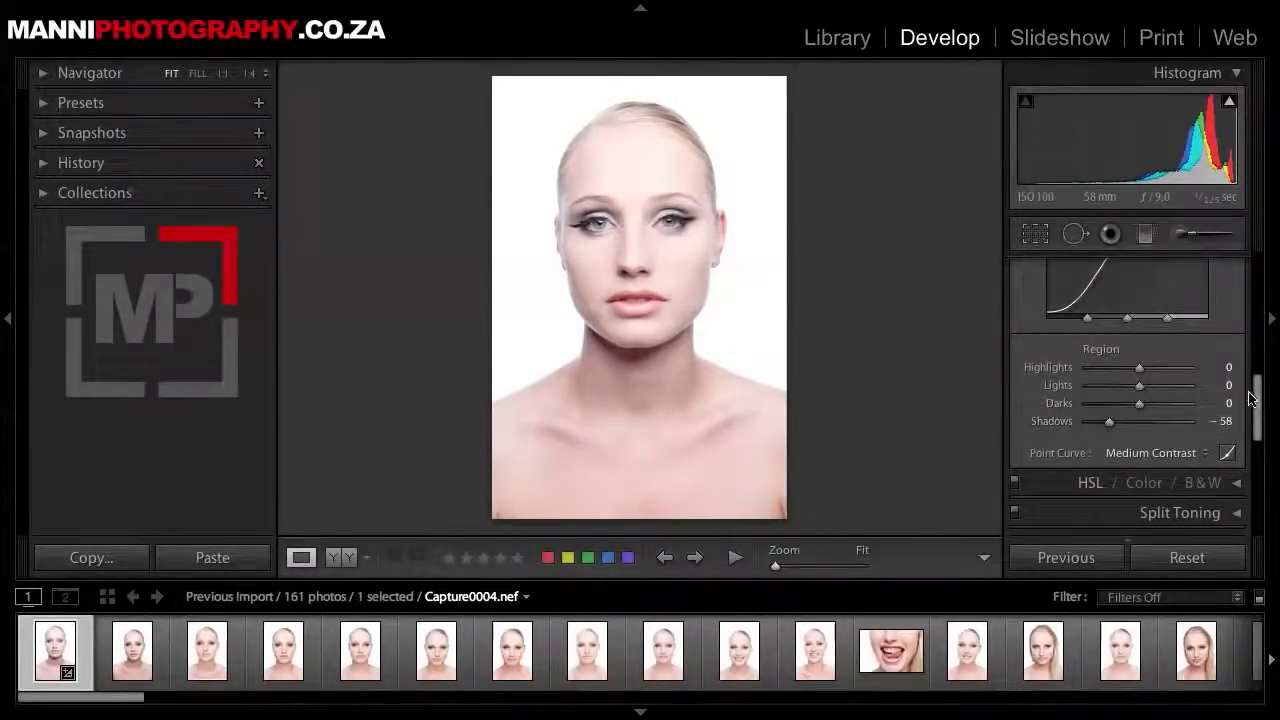
pyautogui.scroll(3, 1250, 398)
pyautogui.click(1240, 341)
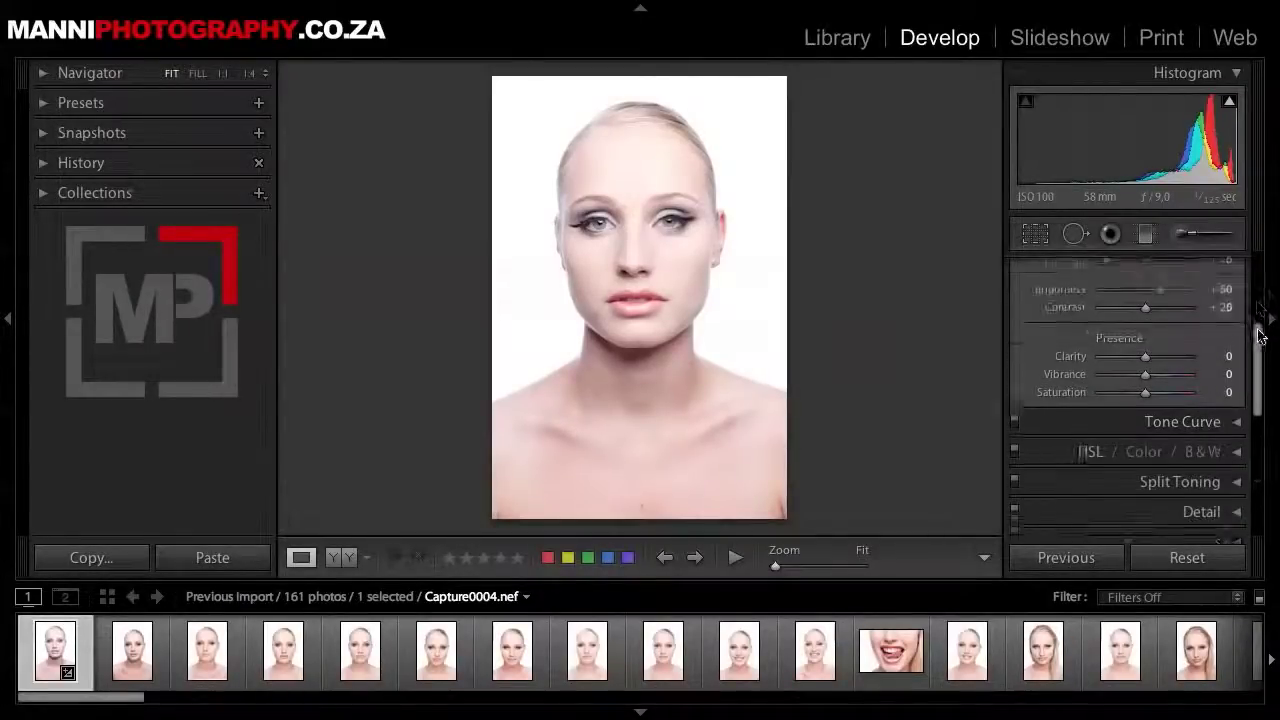
# Set Detail sharpening Amount 66, Radius 0.6 and Luminance noise reduction 36
pyautogui.scroll(5, 1260, 336)
pyautogui.scroll(-10, 1262, 390)
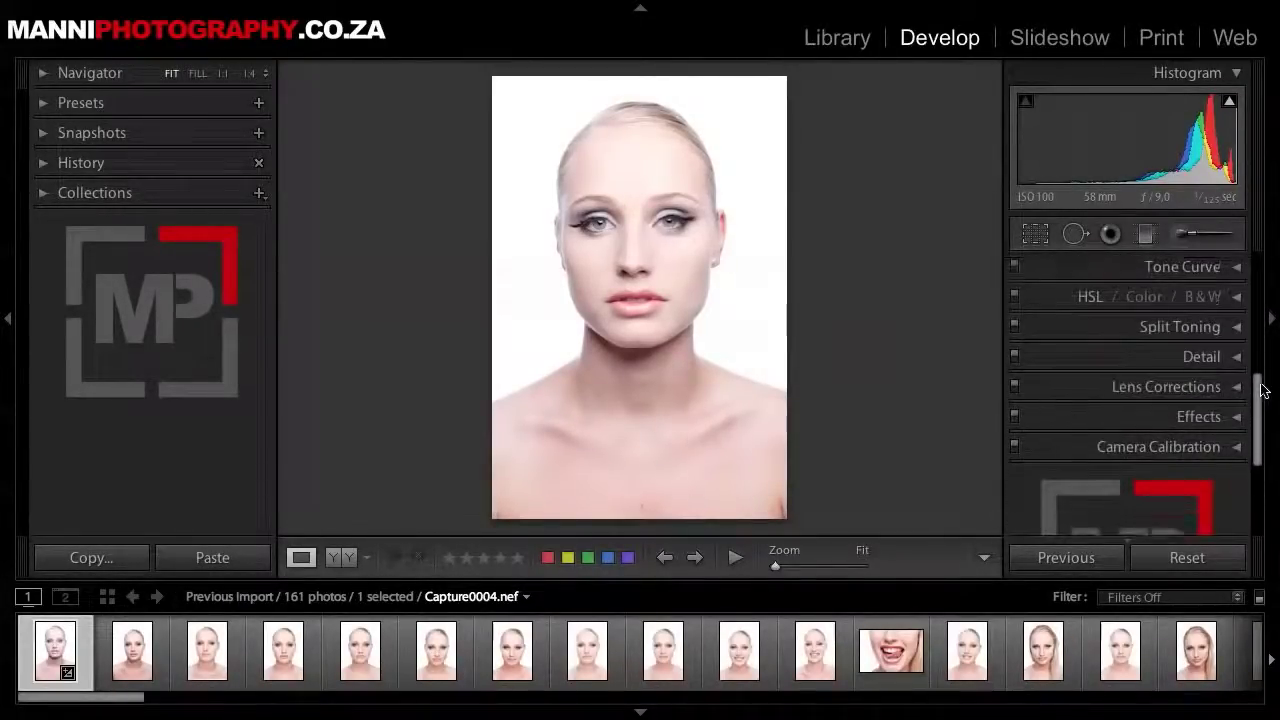
pyautogui.click(1234, 356)
pyautogui.moveTo(1122, 334)
pyautogui.mouseDown()
pyautogui.moveTo(1142, 334)
pyautogui.moveTo(1110, 353)
pyautogui.mouseUp()
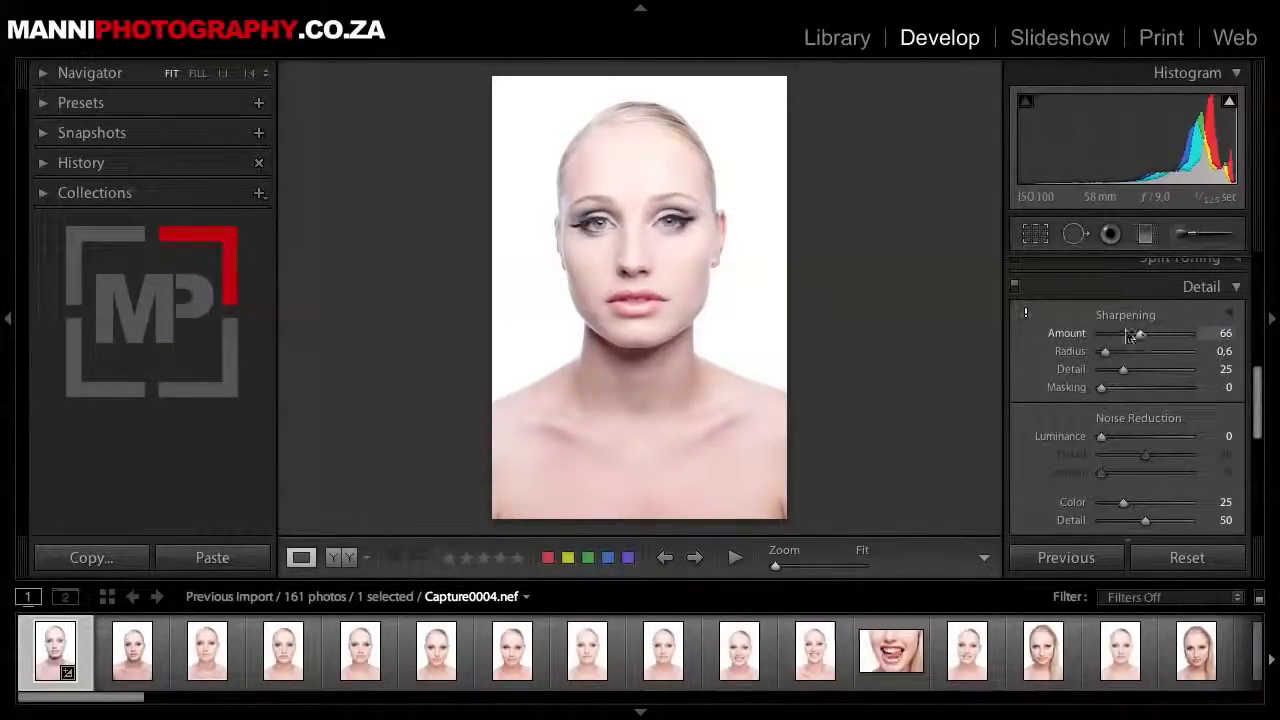
pyautogui.scroll(-3, 1255, 405)
pyautogui.moveTo(1128, 318); pyautogui.dragTo(1137, 323)
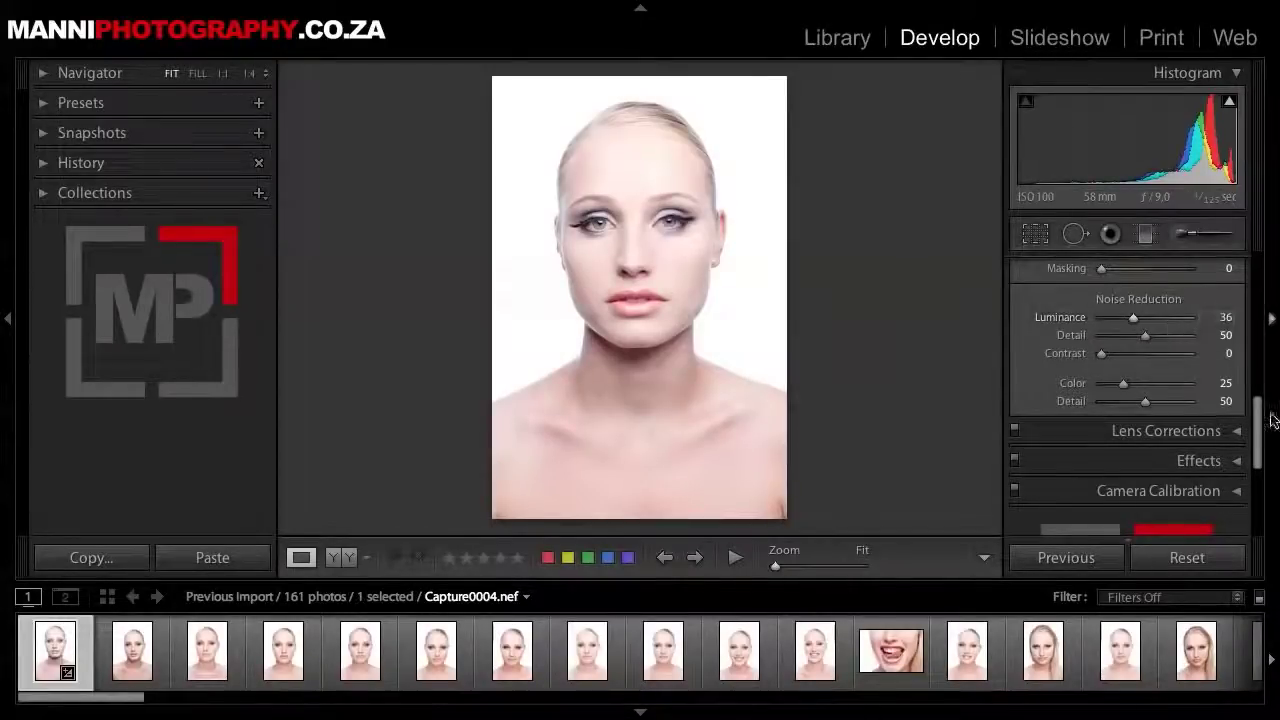
pyautogui.scroll(-2, 1263, 462)
pyautogui.scroll(5, 1263, 462)
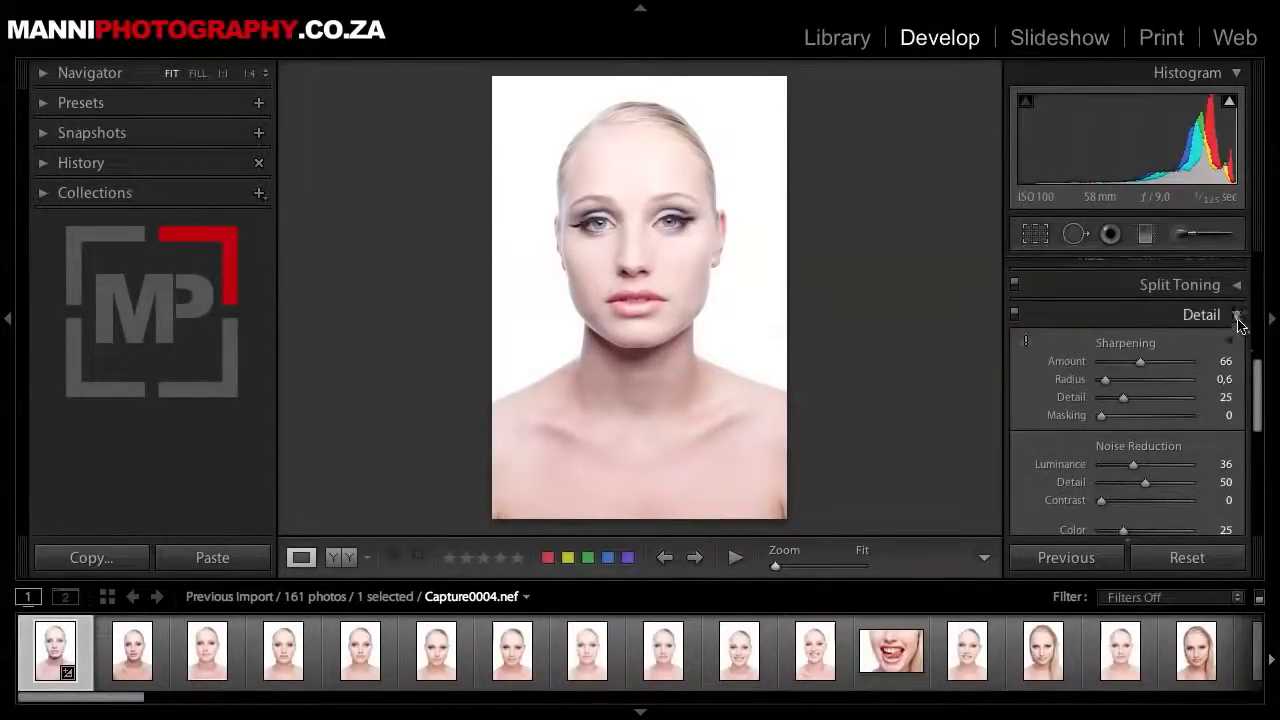
pyautogui.click(1237, 316)
# Lower the HSL Red saturation to -6
pyautogui.scroll(3, 1258, 400)
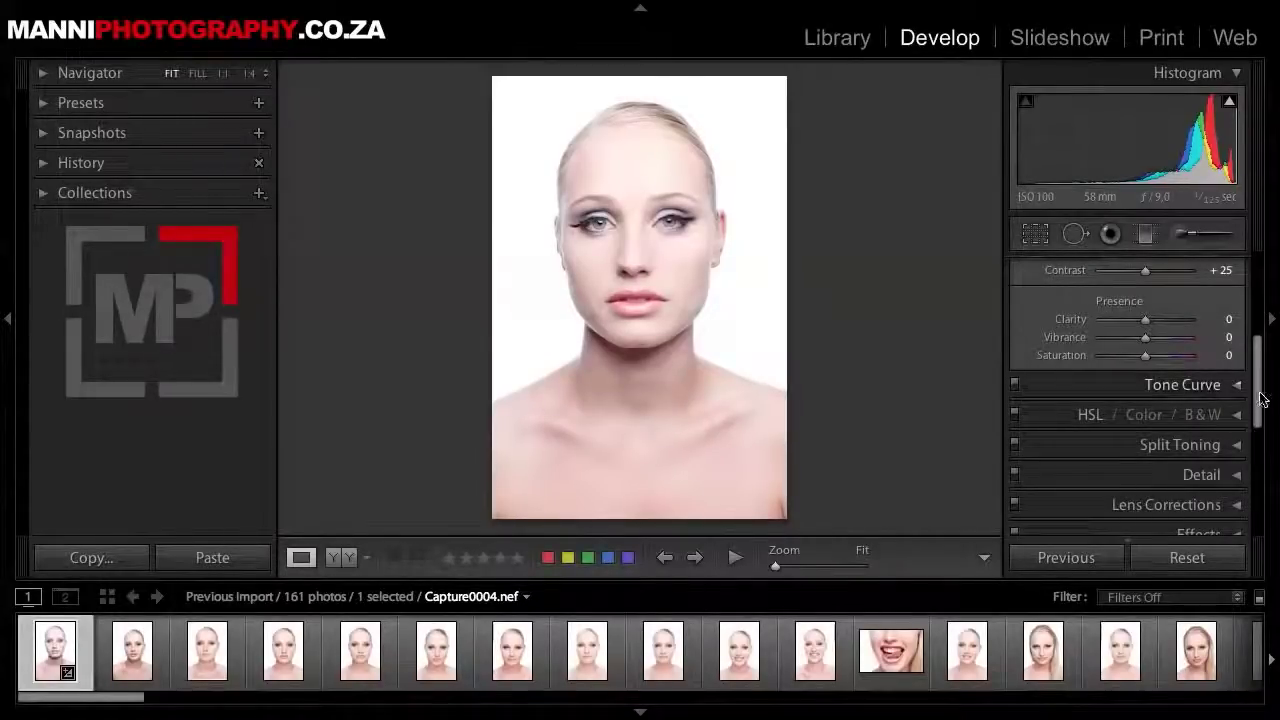
pyautogui.scroll(2, 1260, 398)
pyautogui.click(1143, 460)
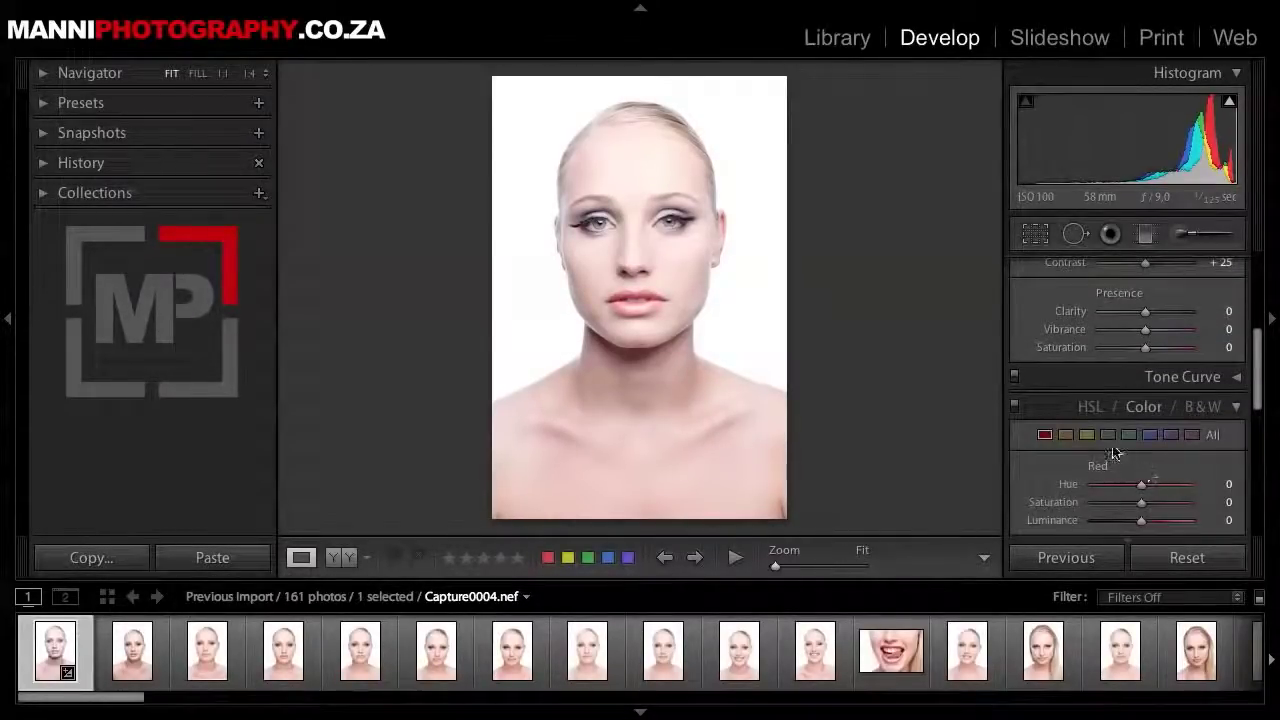
pyautogui.moveTo(1141, 502); pyautogui.dragTo(1137, 504)
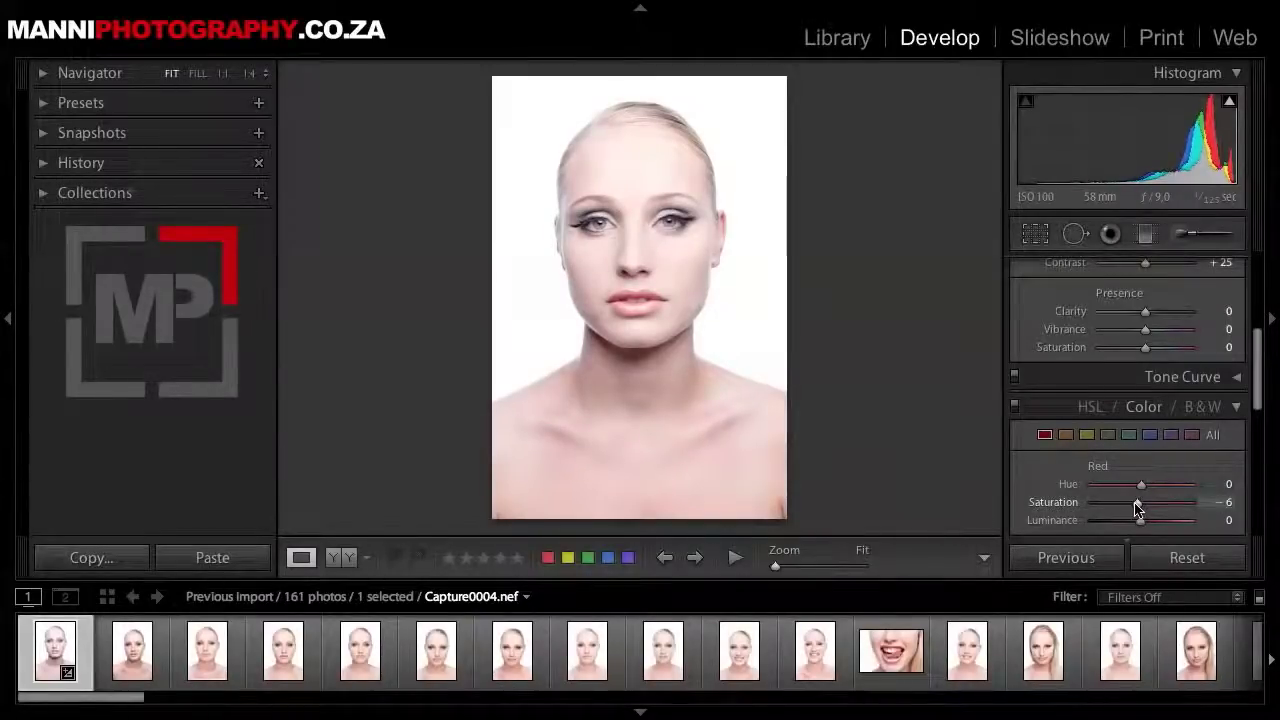
pyautogui.moveTo(1135, 509); pyautogui.dragTo(1139, 509)
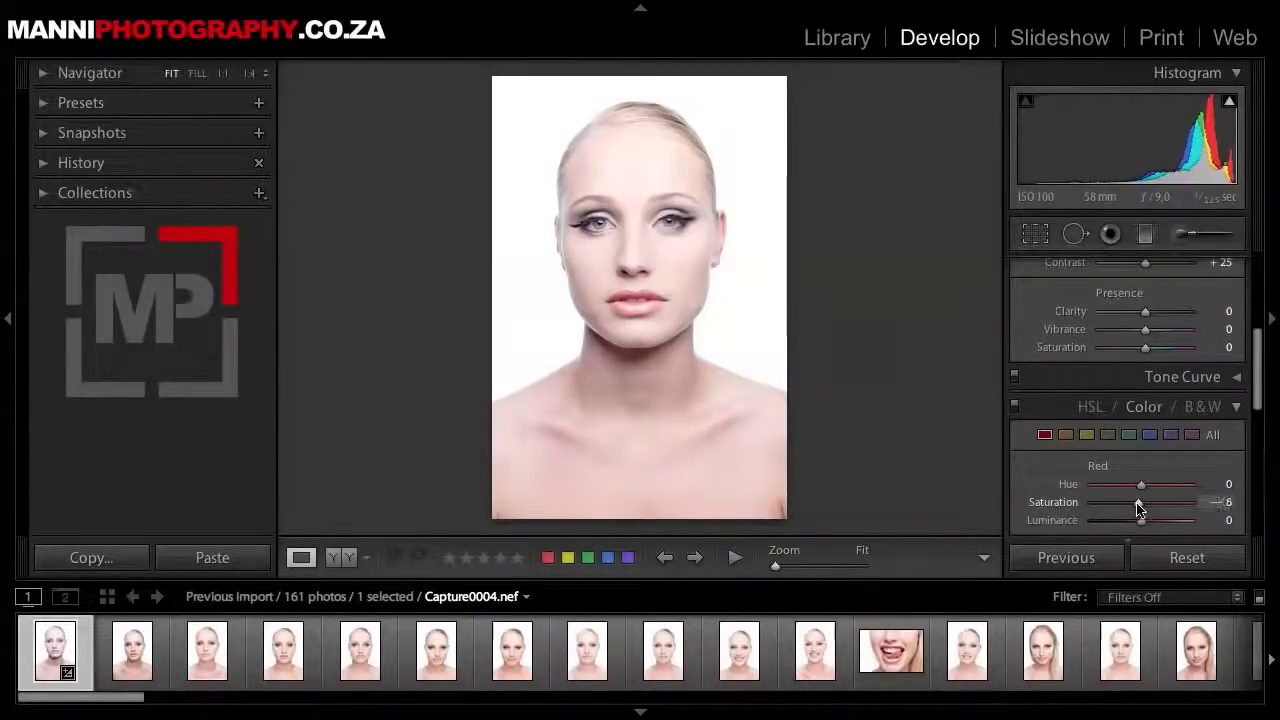
pyautogui.click(1238, 410)
pyautogui.moveTo(1255, 371); pyautogui.dragTo(1260, 280)
pyautogui.click(1238, 264)
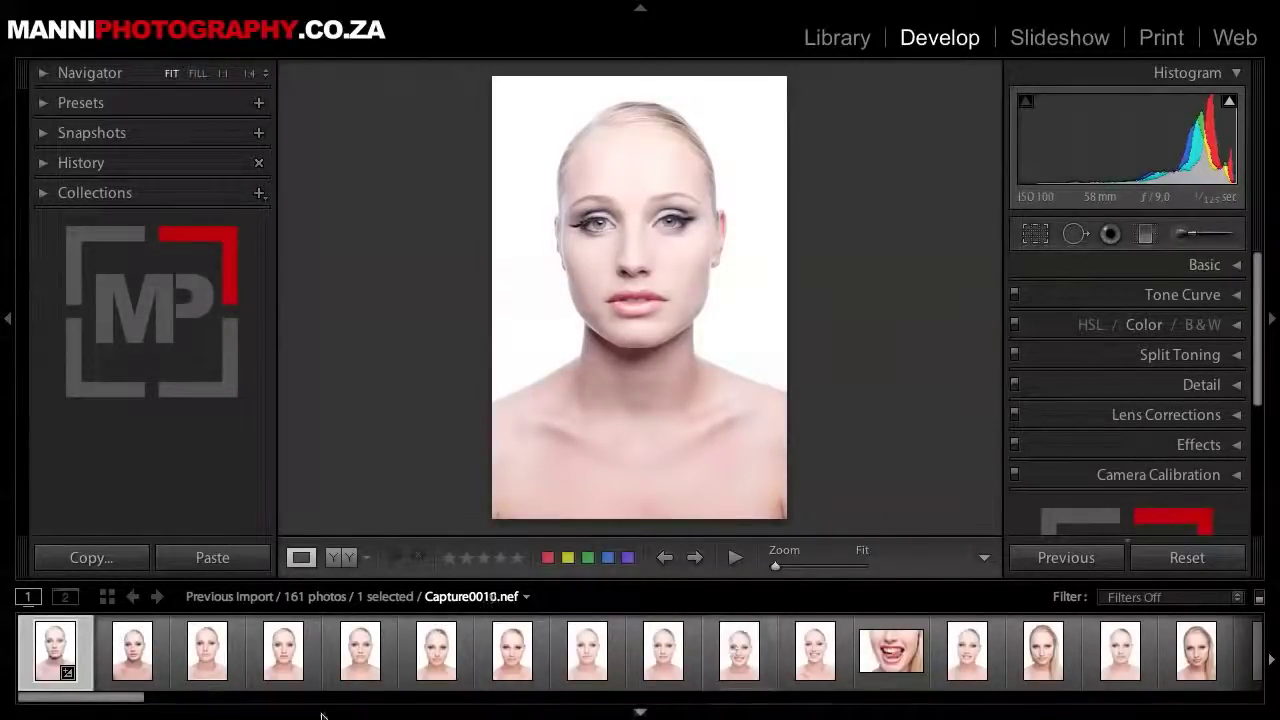
# Select the first ten filmstrip portraits, with the edited Capture0004 as the active photo
pyautogui.press('shift')
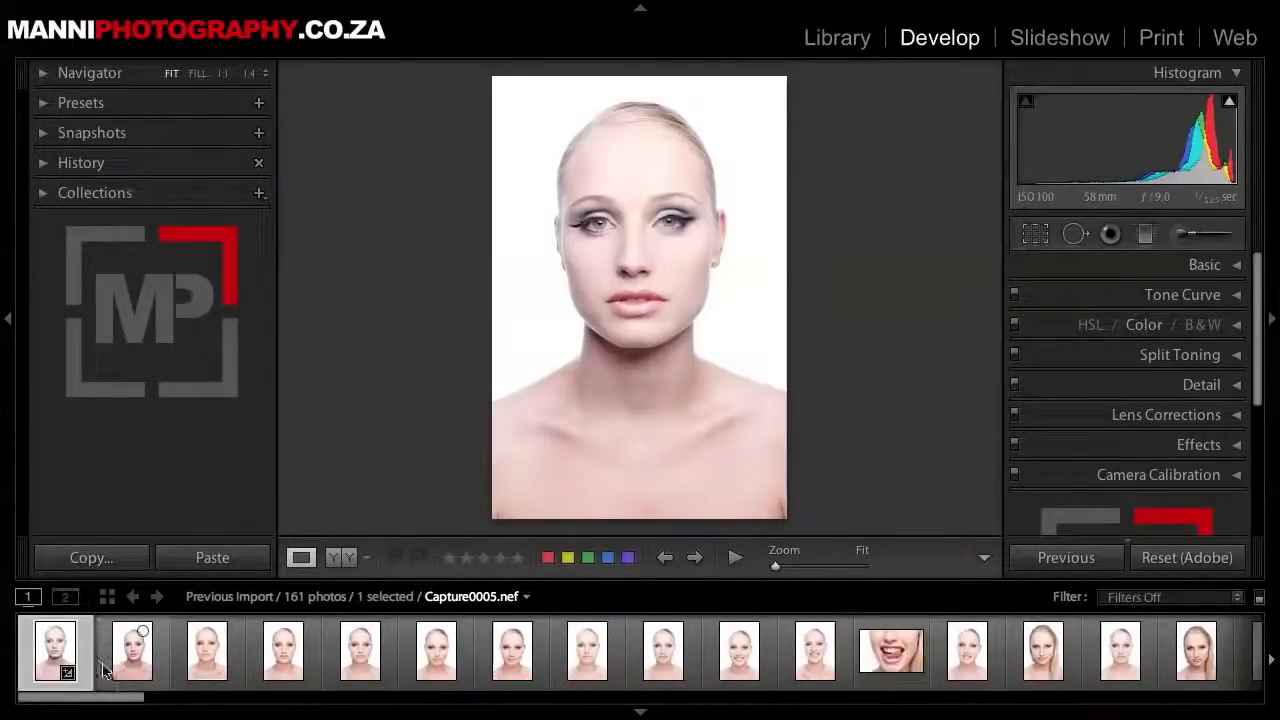
pyautogui.moveTo(107, 655); pyautogui.dragTo(643, 652)
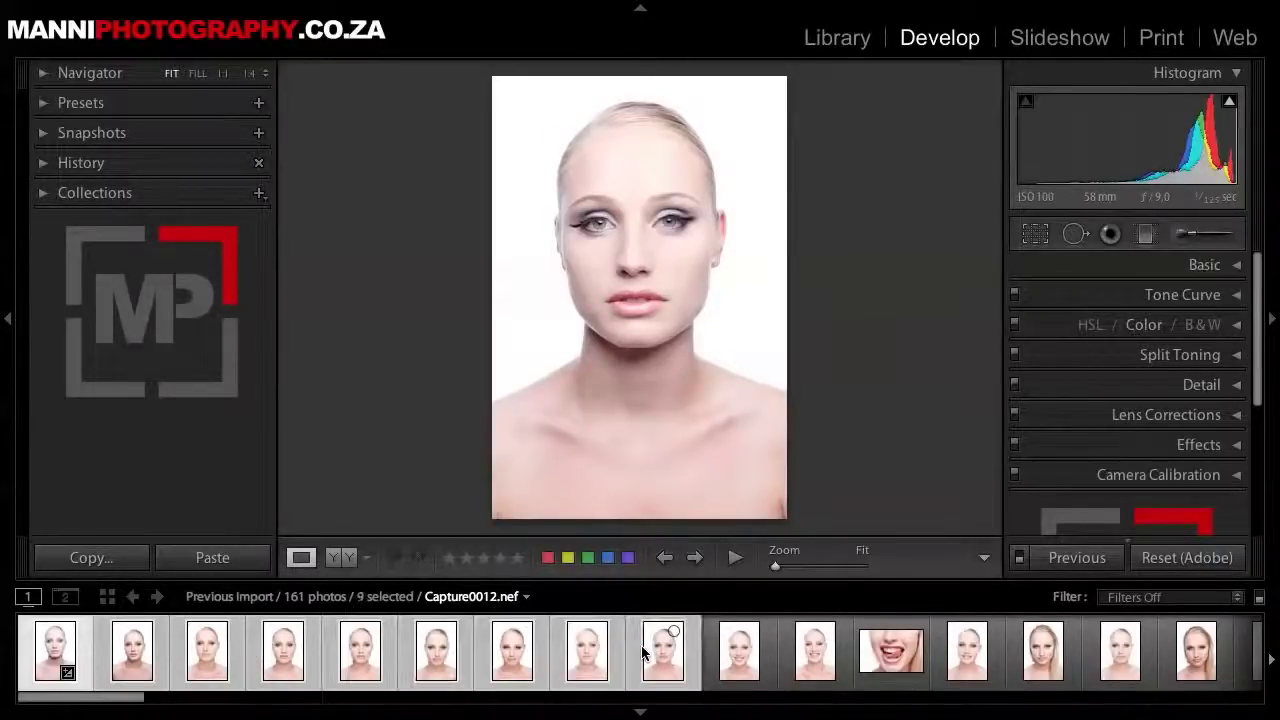
pyautogui.keyDown('shift'); pyautogui.click(737, 655); pyautogui.keyUp('shift')
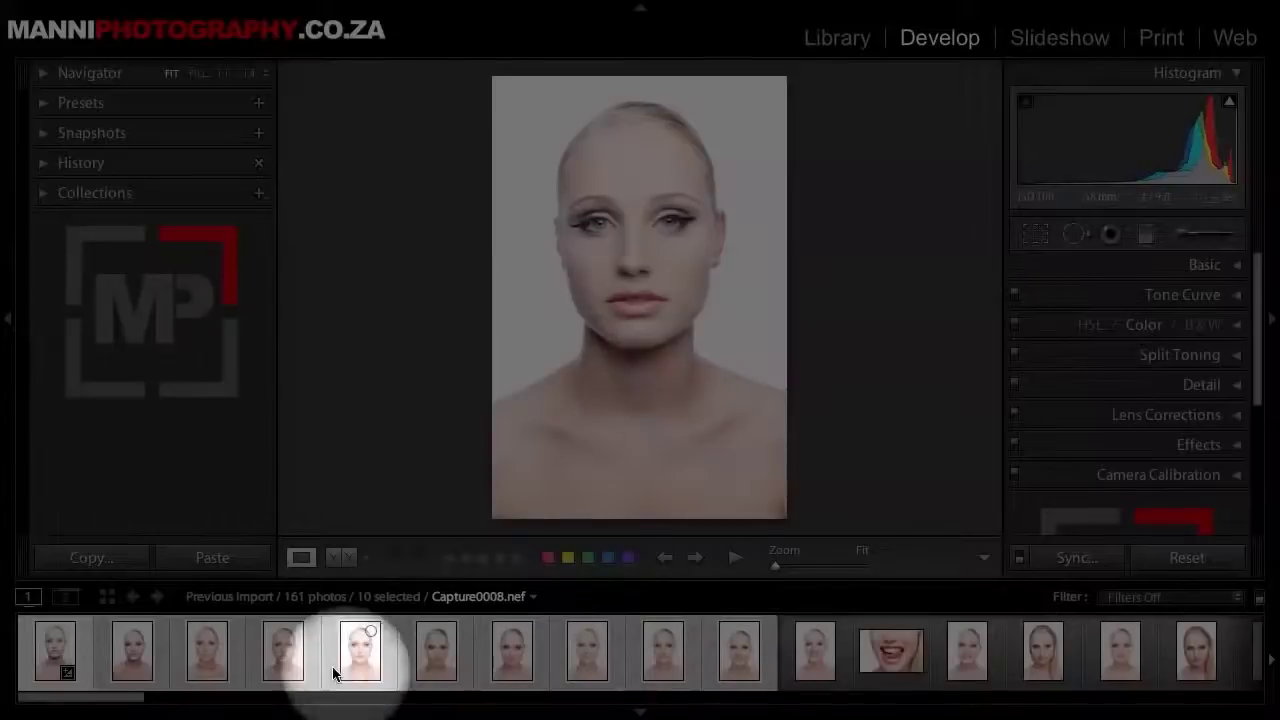
pyautogui.click(55, 648)
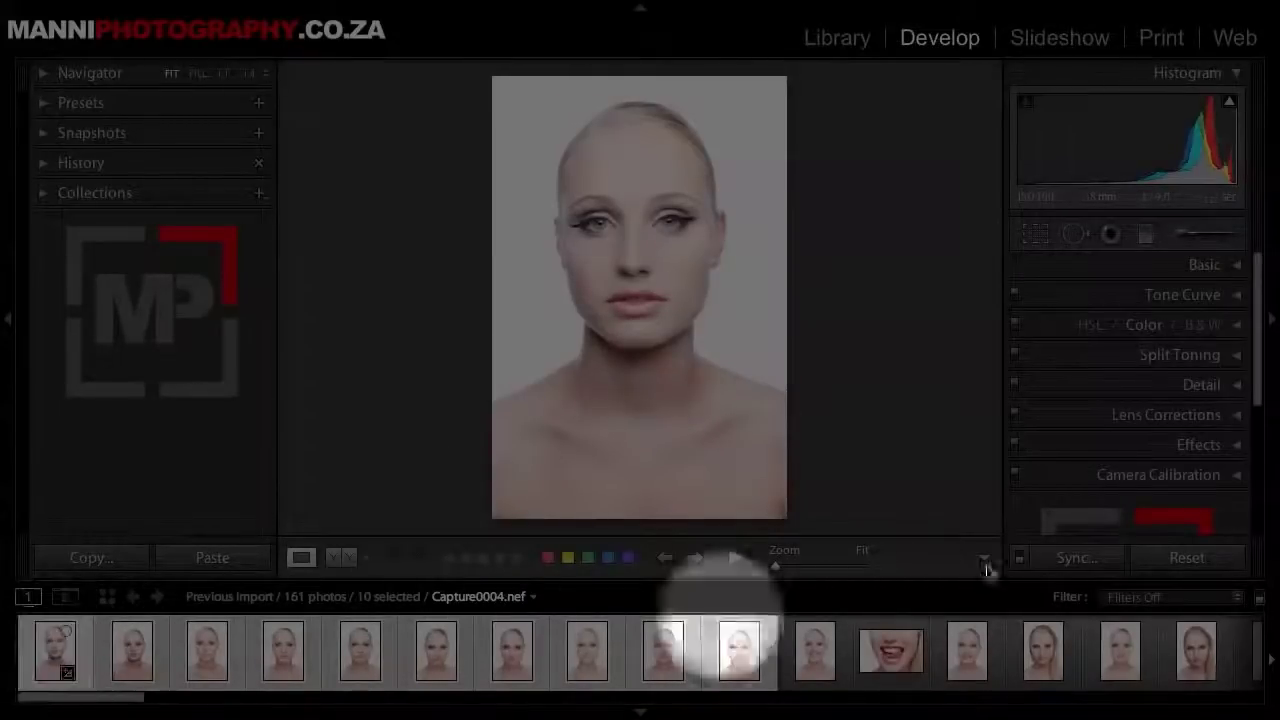
# Synchronize Capture0004's checked tone, colour, sharpening and noise settings to all ten portraits
pyautogui.click(1077, 561)
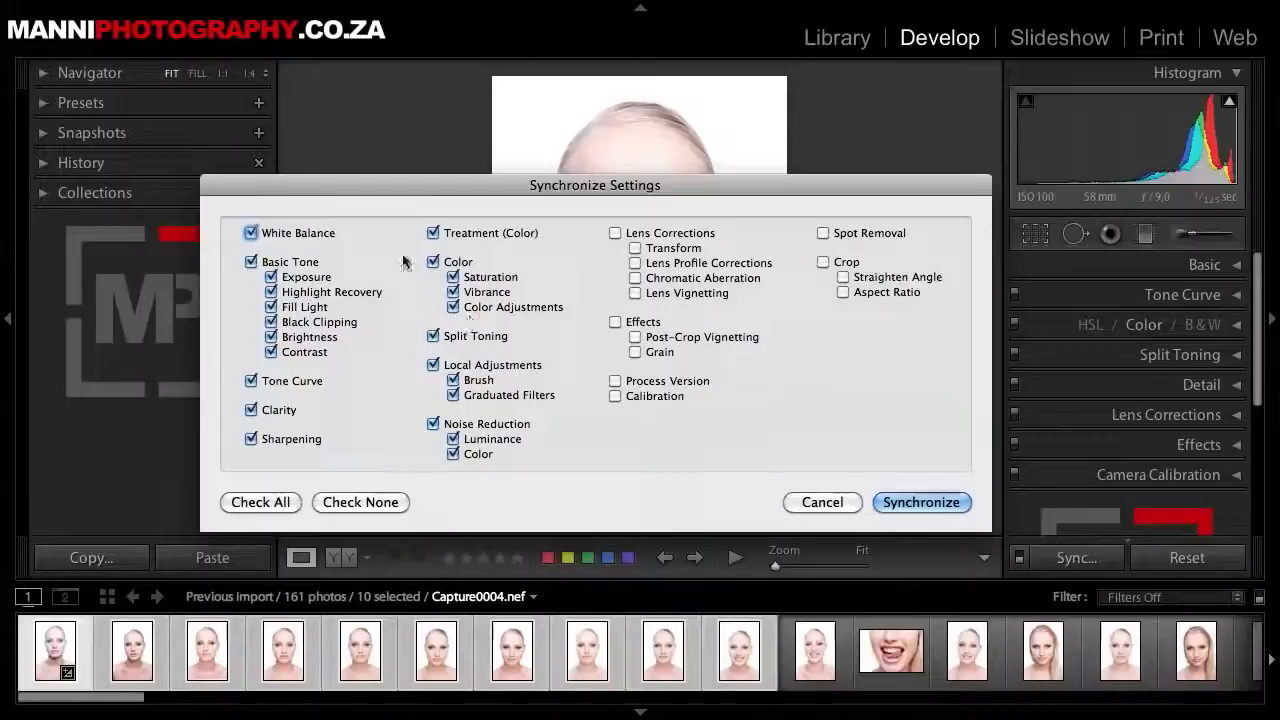
pyautogui.click(964, 504)
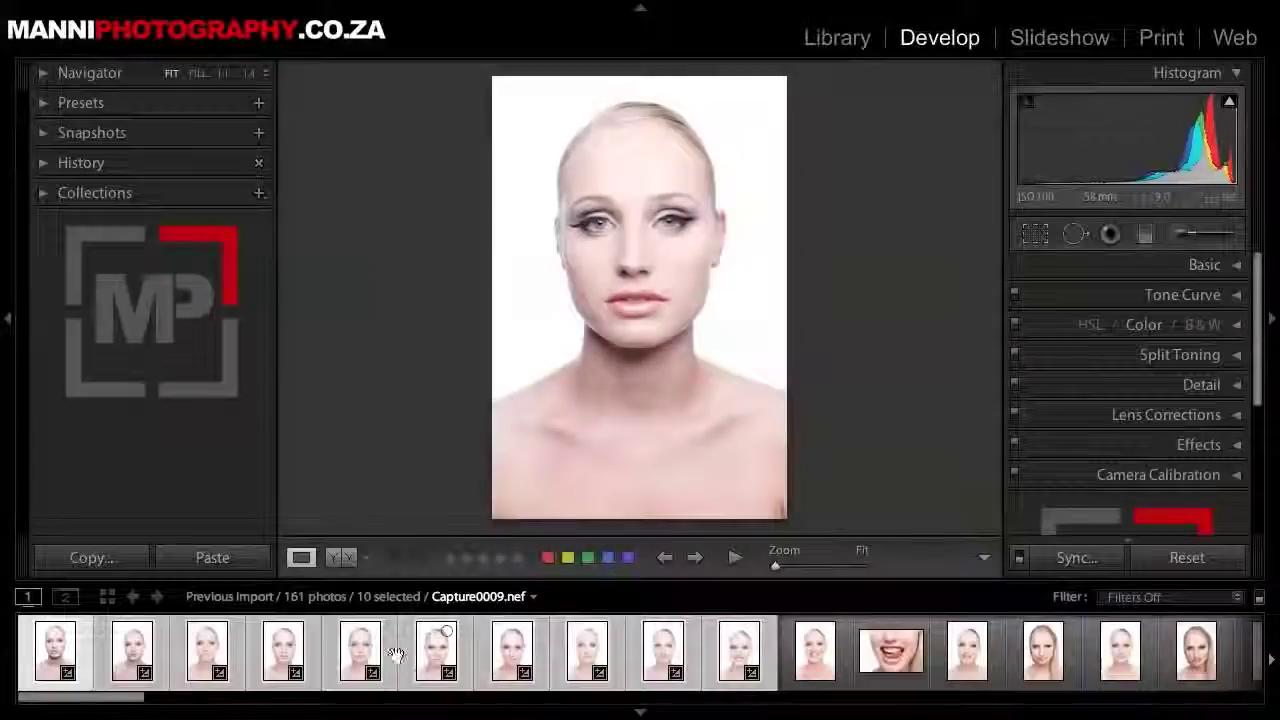
# Browse the synced portraits in the filmstrip and open Capture0005
pyautogui.click(394, 654)
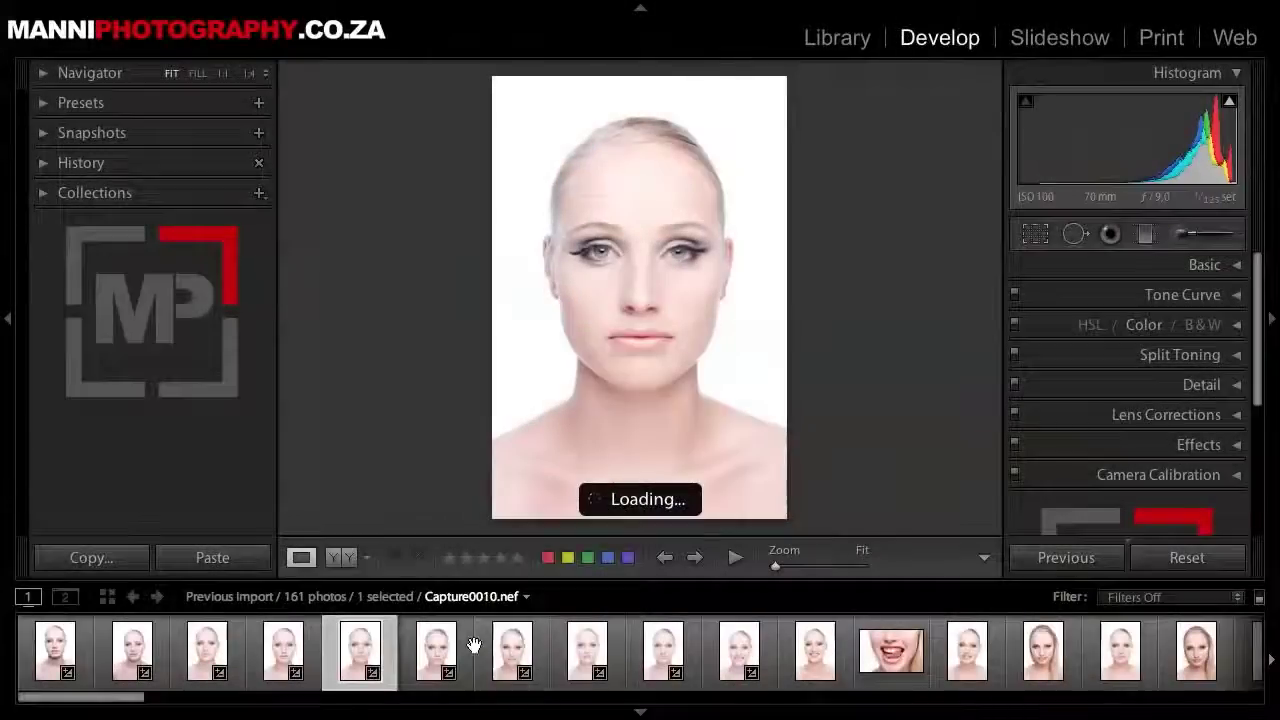
pyautogui.click(467, 641)
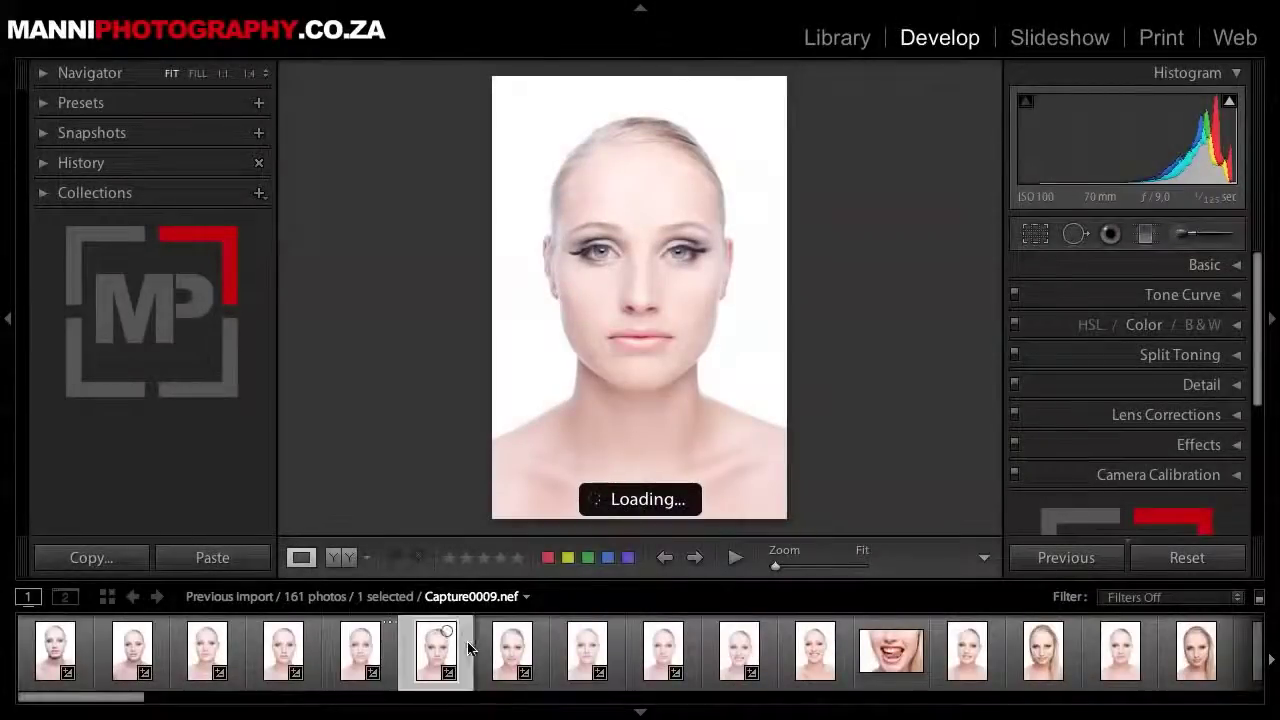
pyautogui.click(135, 648)
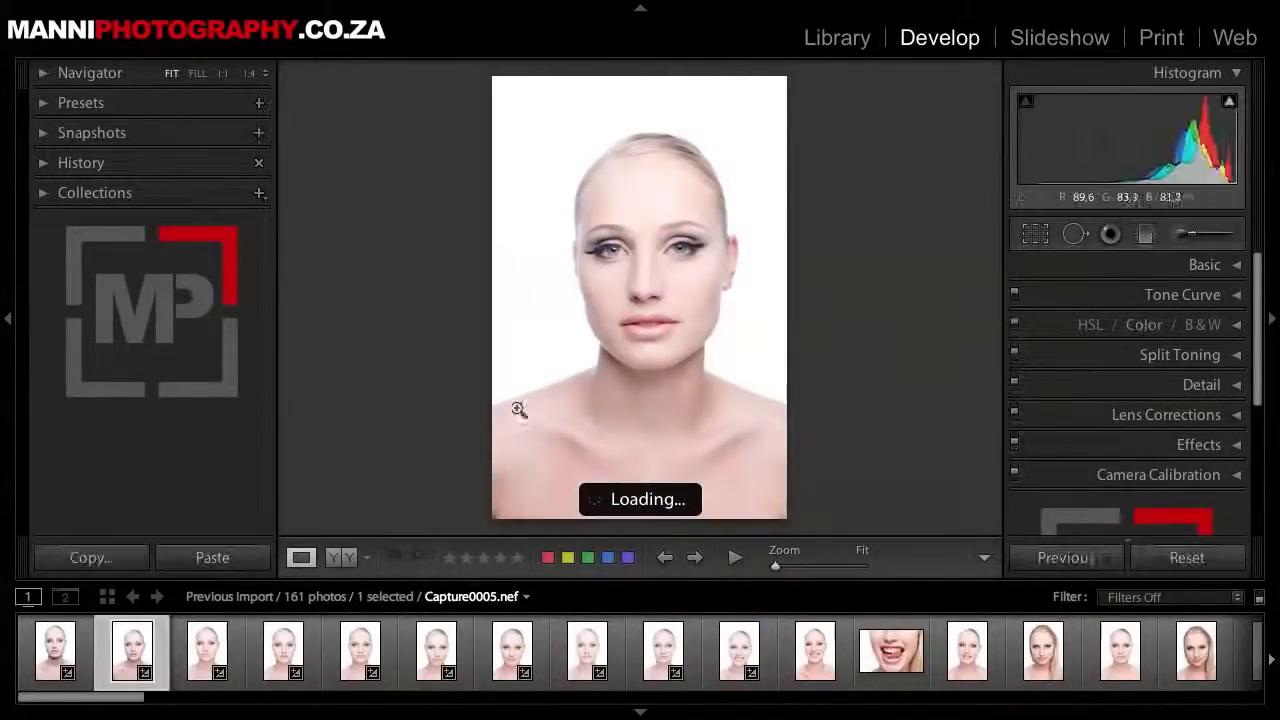
pyautogui.press('Left')
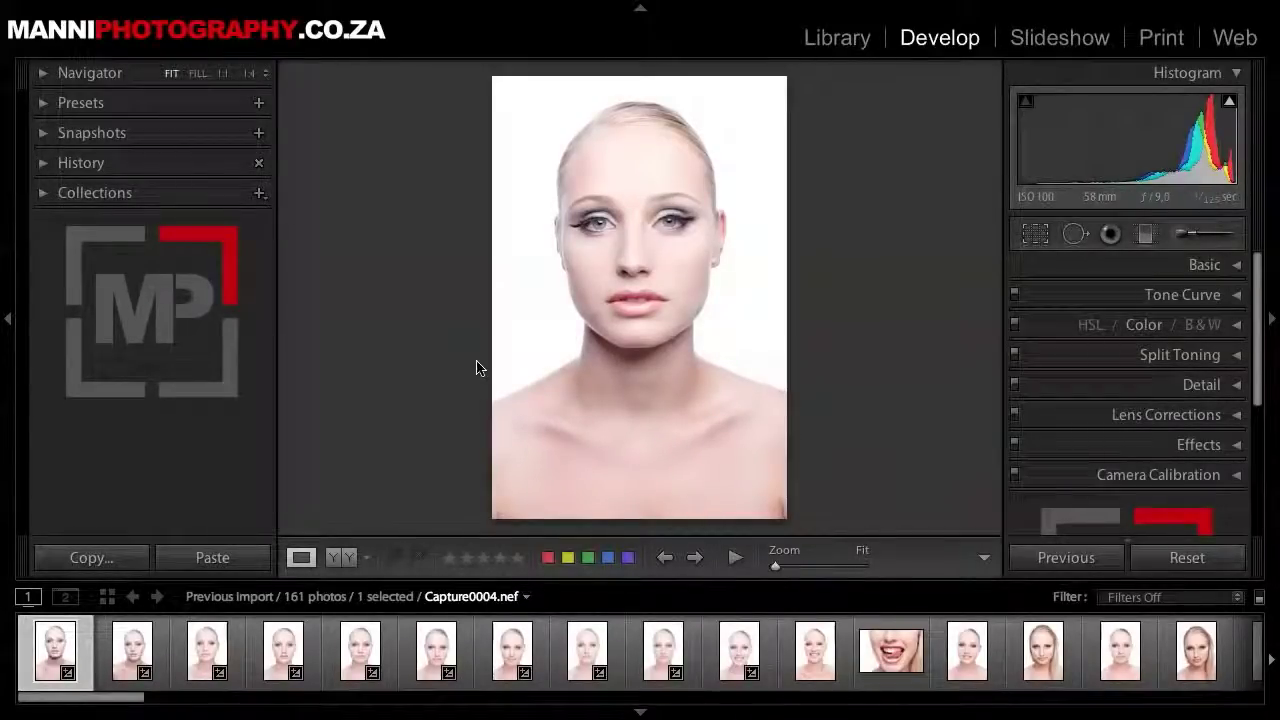
pyautogui.click(132, 651)
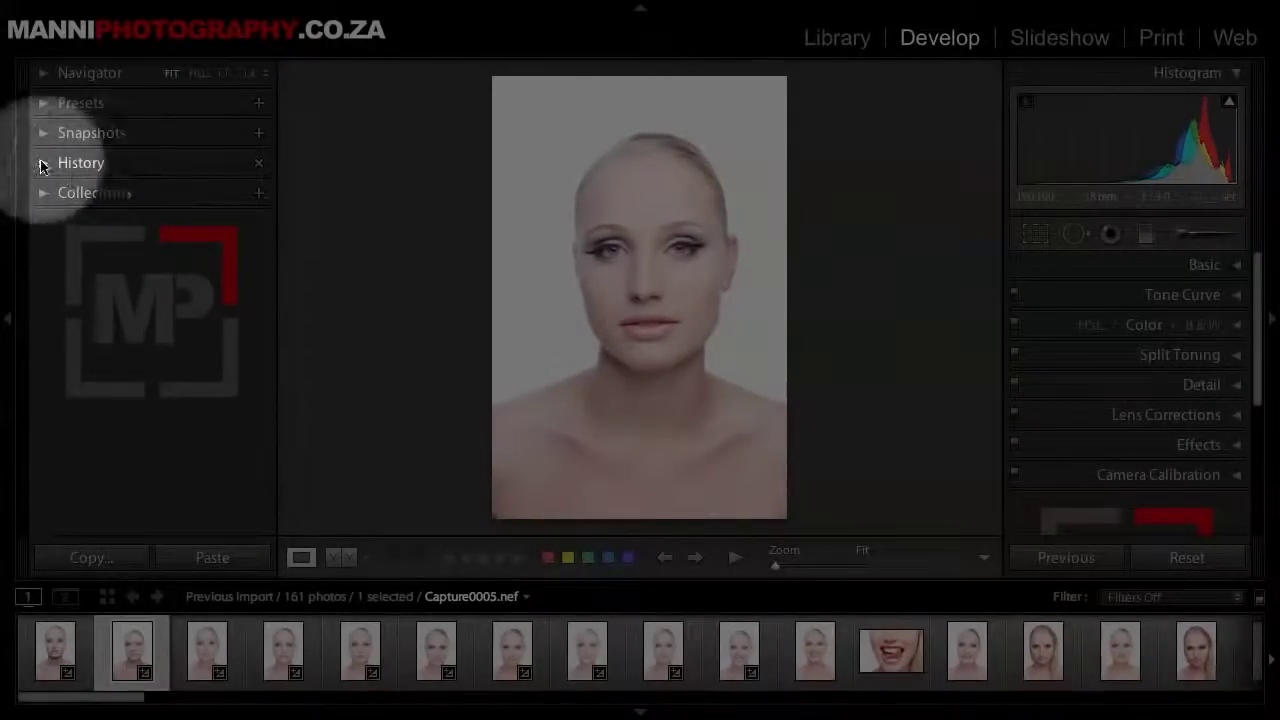
# Show the History panel and review the synced portraits, including Capture0007
pyautogui.click(44, 163)
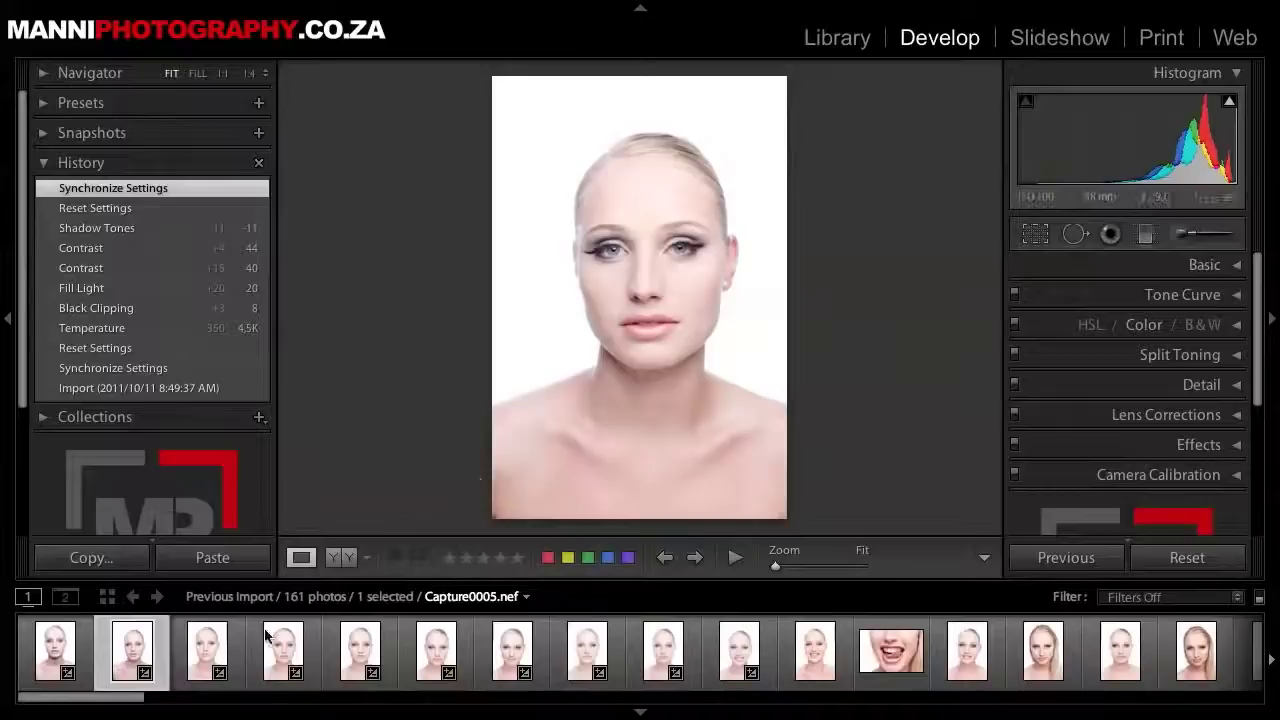
pyautogui.click(268, 668)
pyautogui.click(360, 652)
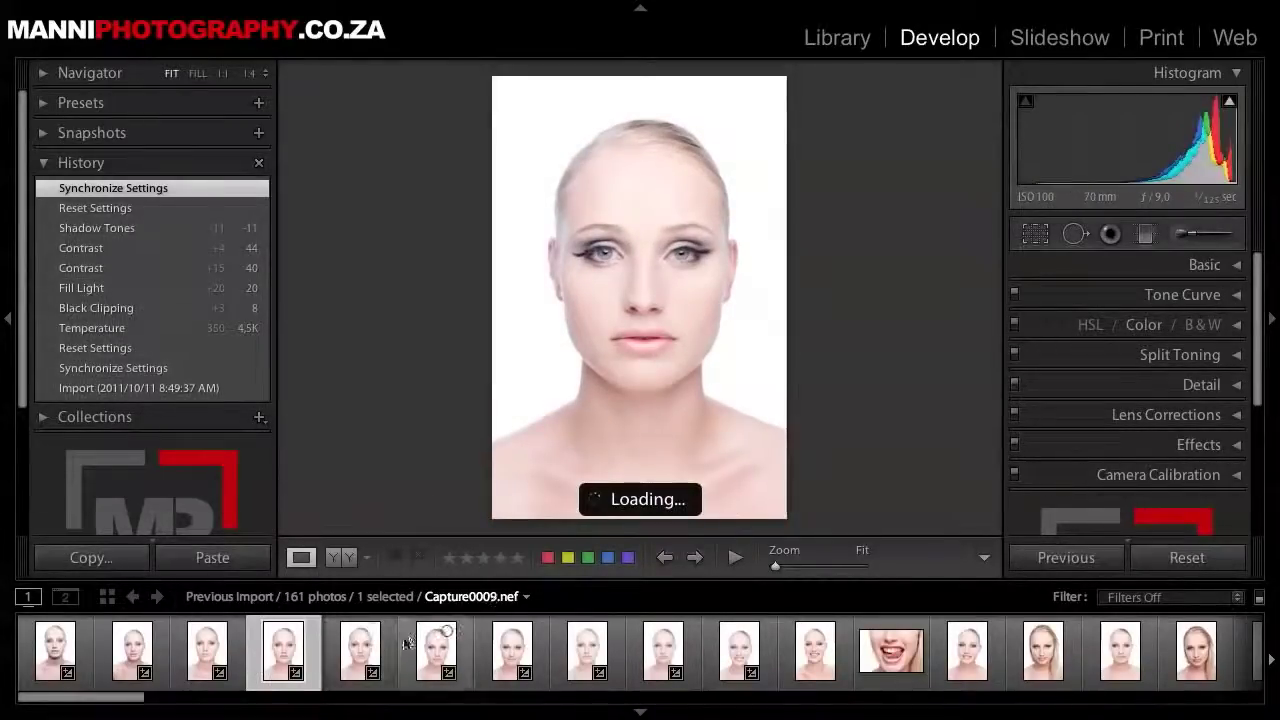
pyautogui.click(436, 655)
pyautogui.click(525, 658)
pyautogui.click(663, 652)
pyautogui.click(739, 652)
pyautogui.click(142, 652)
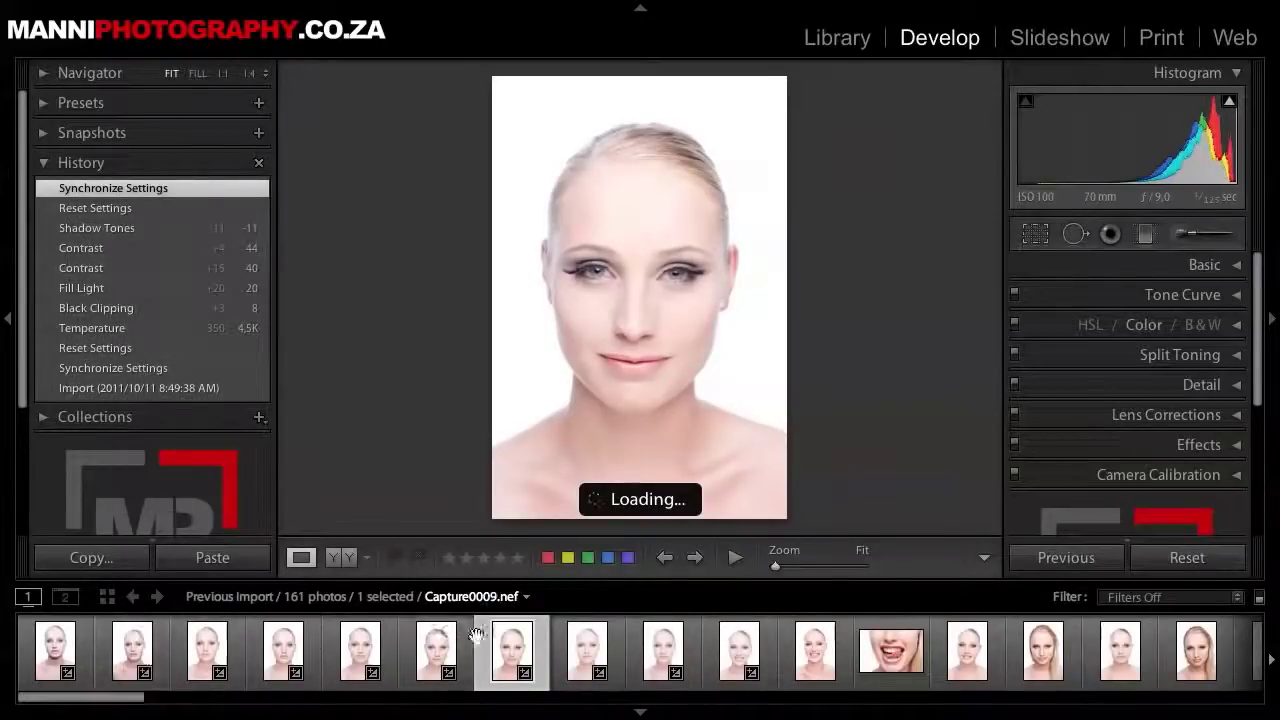
# Select Capture0004 and revert it to its Sharpen Radius history step
pyautogui.click(150, 652)
pyautogui.click(86, 652)
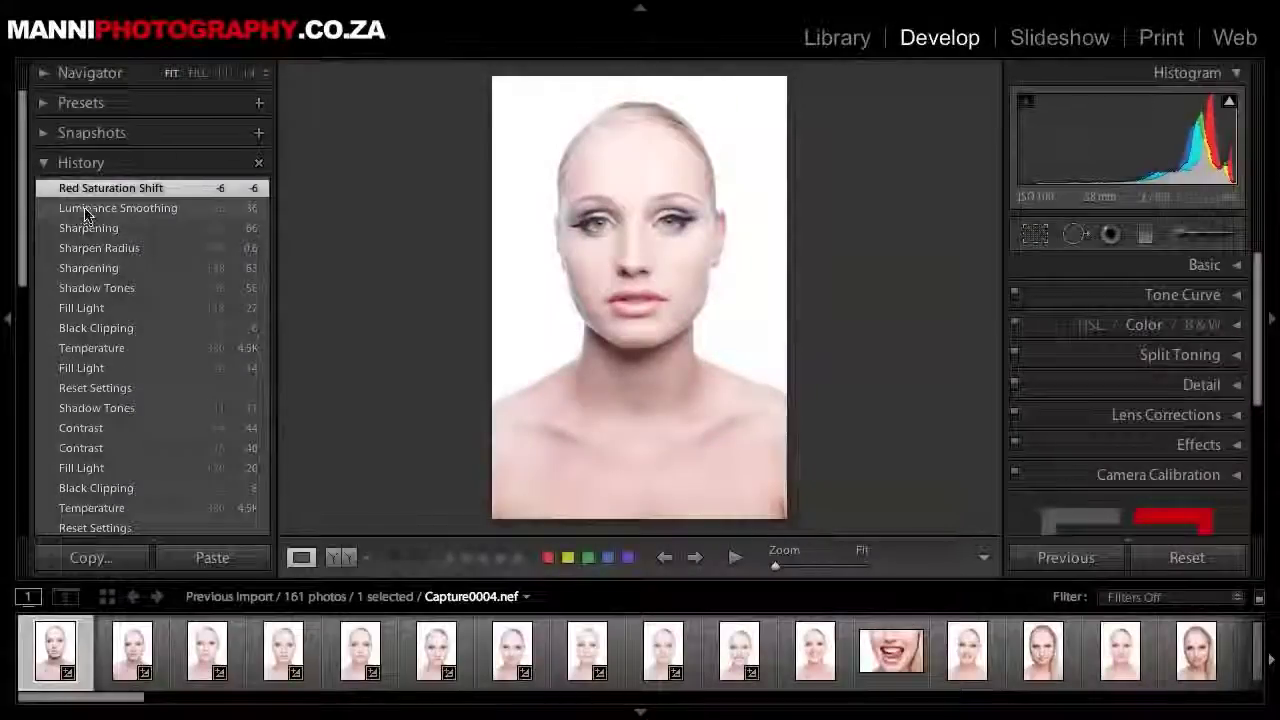
pyautogui.click(86, 208)
pyautogui.click(110, 229)
pyautogui.click(103, 249)
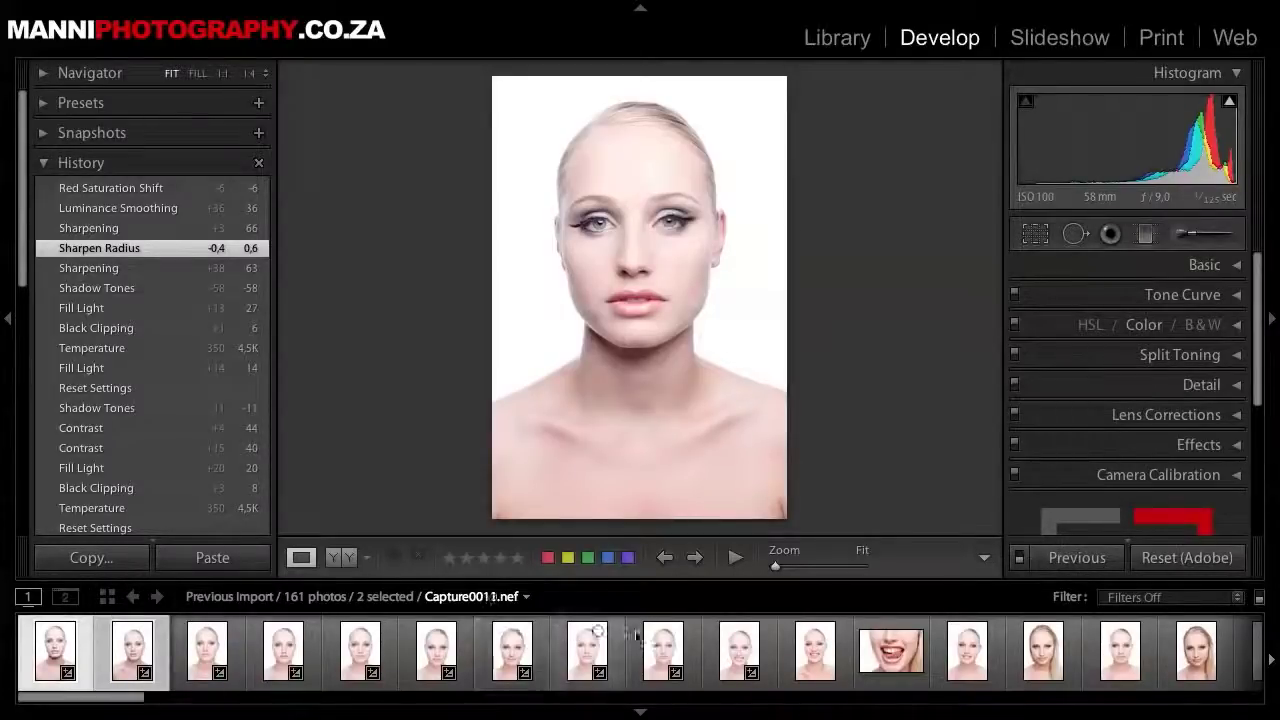
# Reset the adjustments on the first and second portraits
pyautogui.keyDown('shift'); pyautogui.click(740, 650); pyautogui.keyUp('shift')
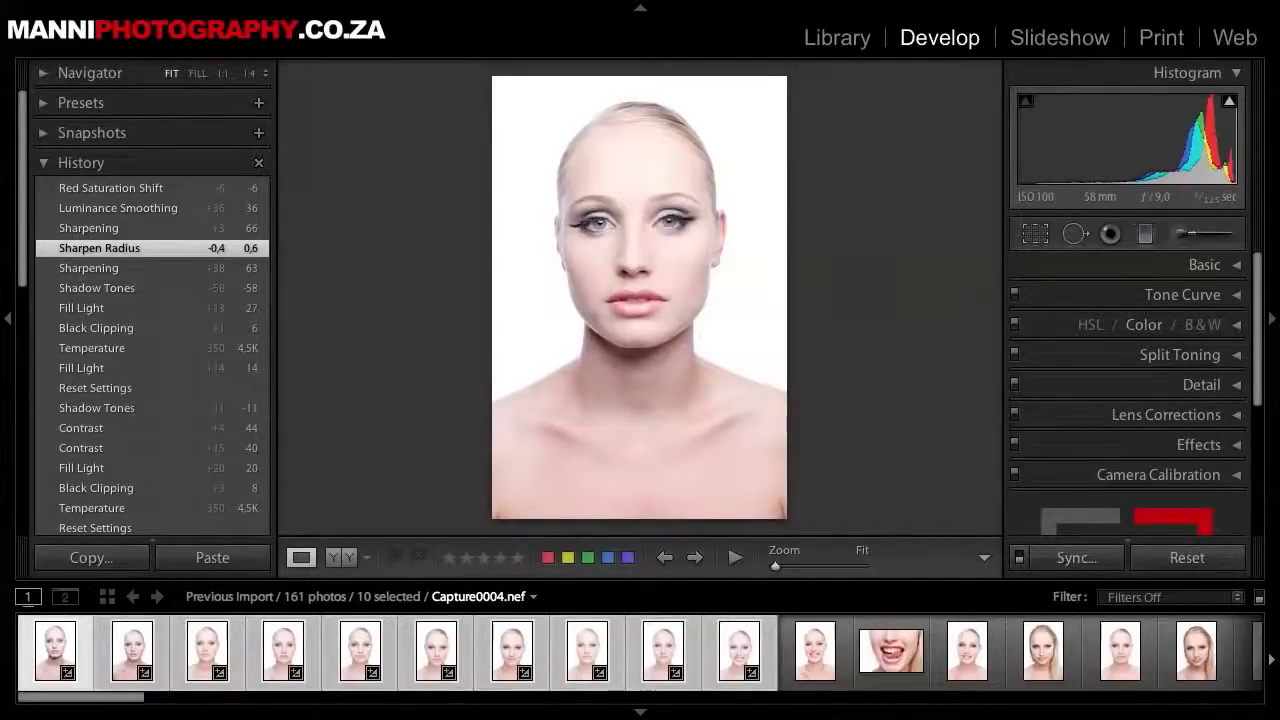
pyautogui.click(1203, 563)
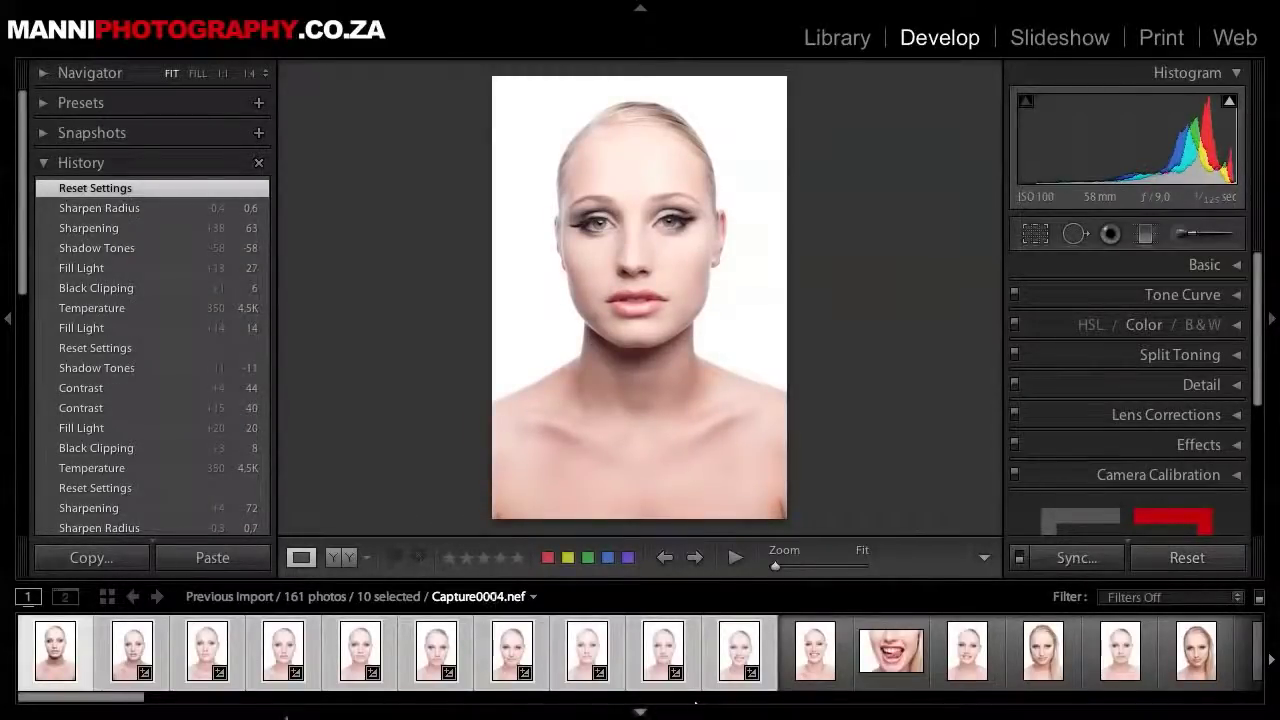
pyautogui.click(135, 655)
pyautogui.keyDown('shift'); pyautogui.click(745, 660); pyautogui.keyUp('shift')
pyautogui.click(1178, 563)
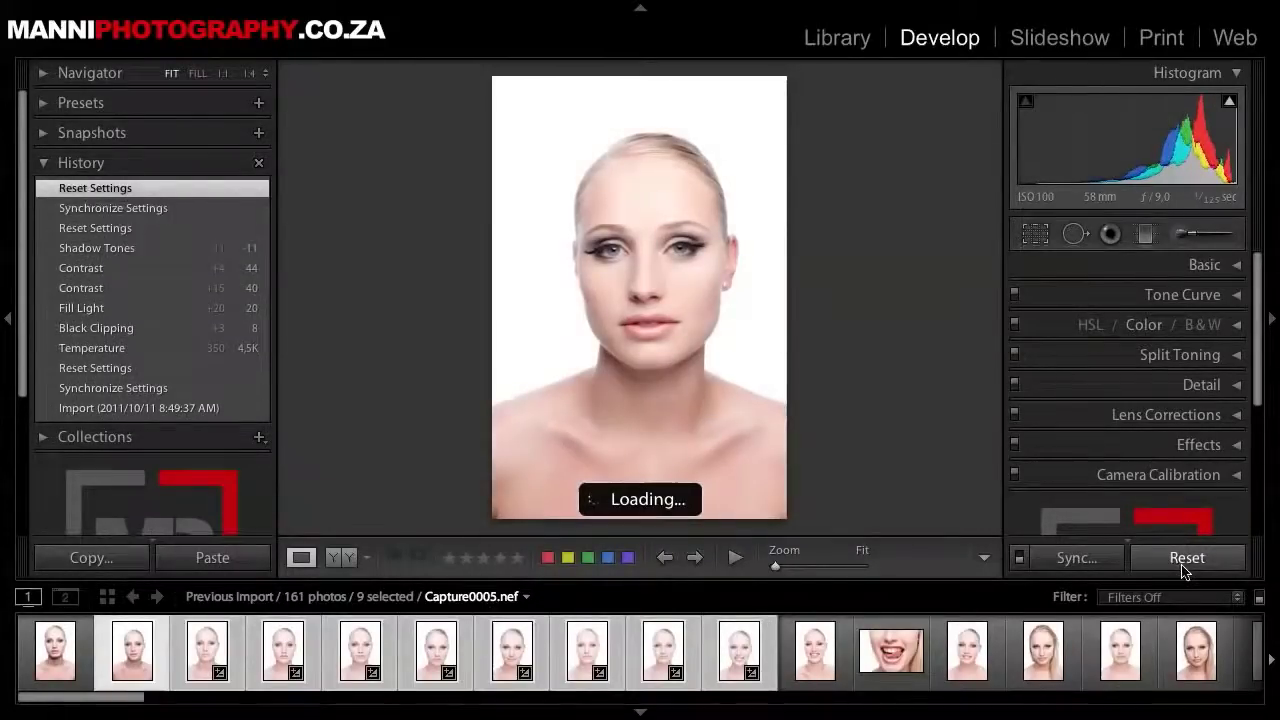
# Reset the adjustments on portraits Capture0006 through Capture0010
pyautogui.click(235, 648)
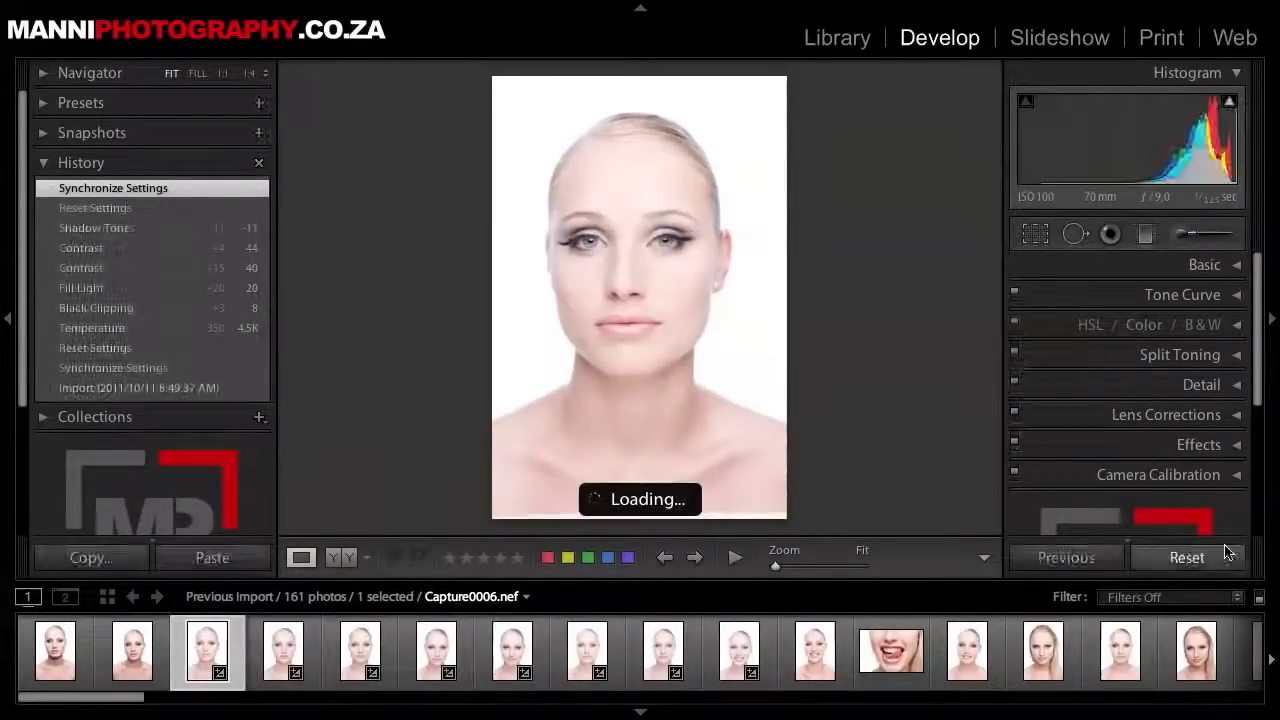
pyautogui.click(283, 650)
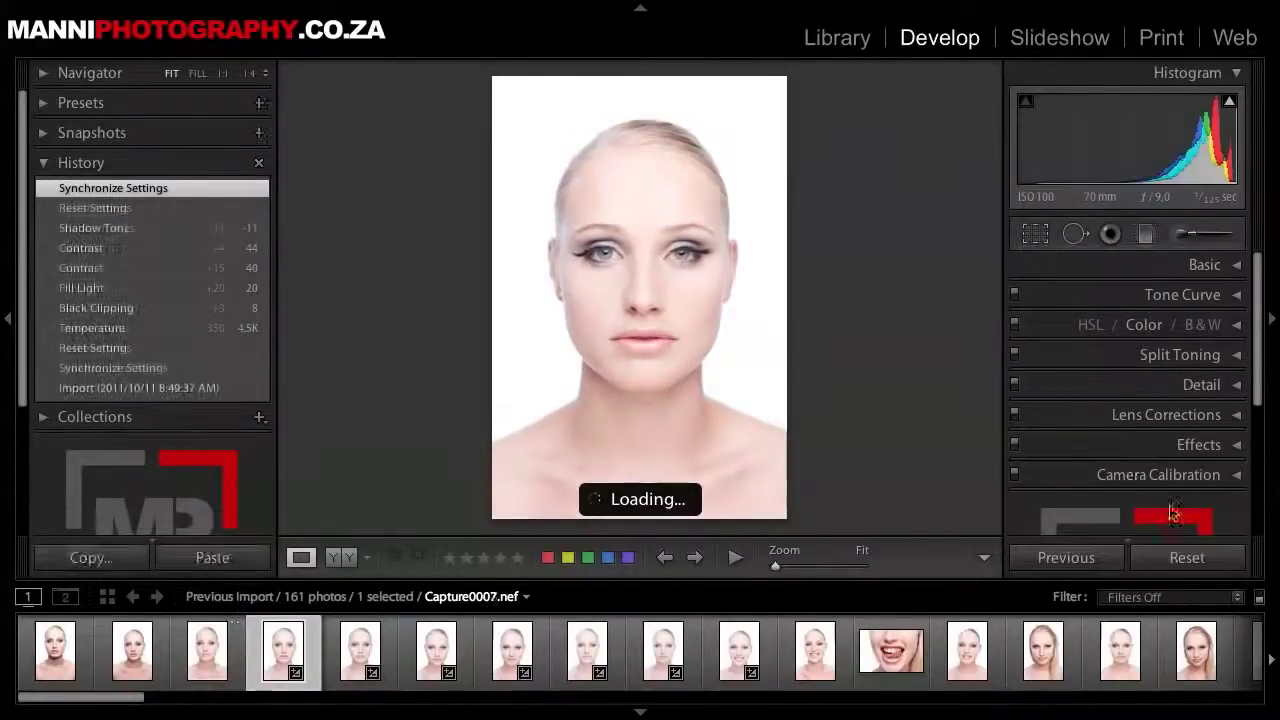
pyautogui.click(1170, 557)
pyautogui.press('Right')
pyautogui.click(1160, 563)
pyautogui.click(459, 656)
pyautogui.click(1187, 557)
pyautogui.click(547, 648)
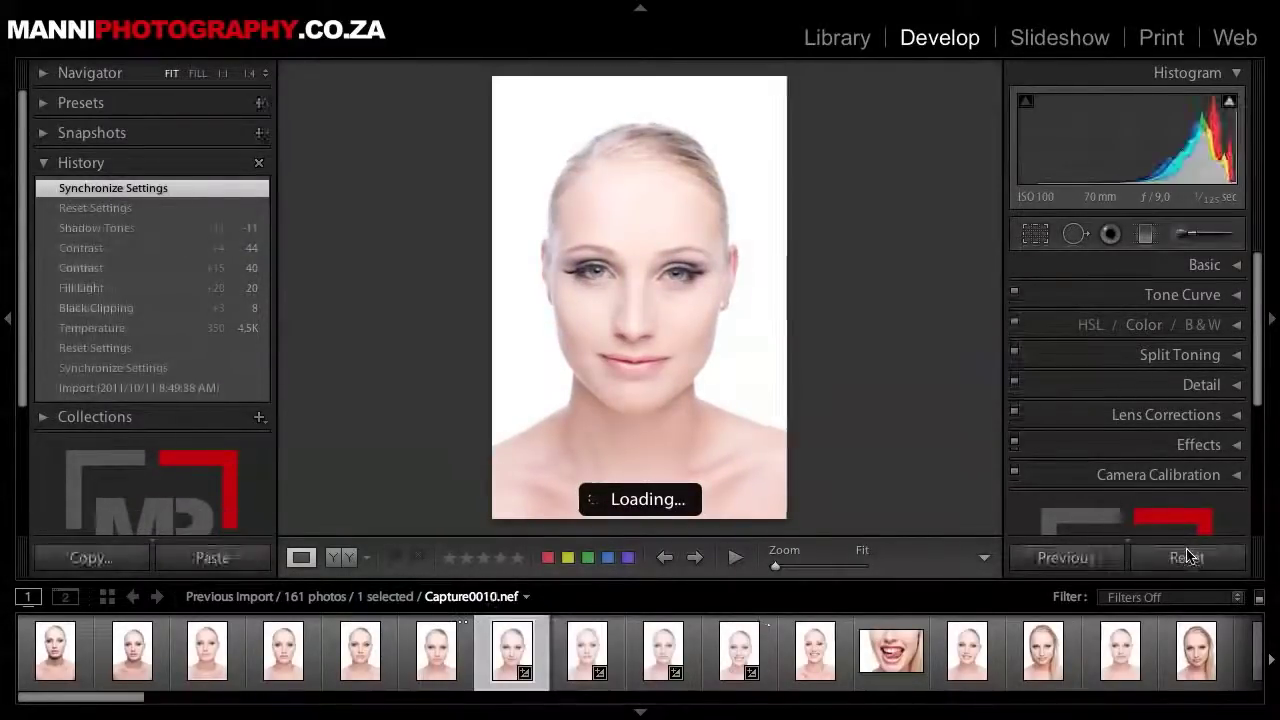
pyautogui.hotkey('ctrl', 'shift', 'r')
# Reset Capture0011 through Capture0013, then select all ten from Capture0004 to Capture0013
pyautogui.click(602, 647)
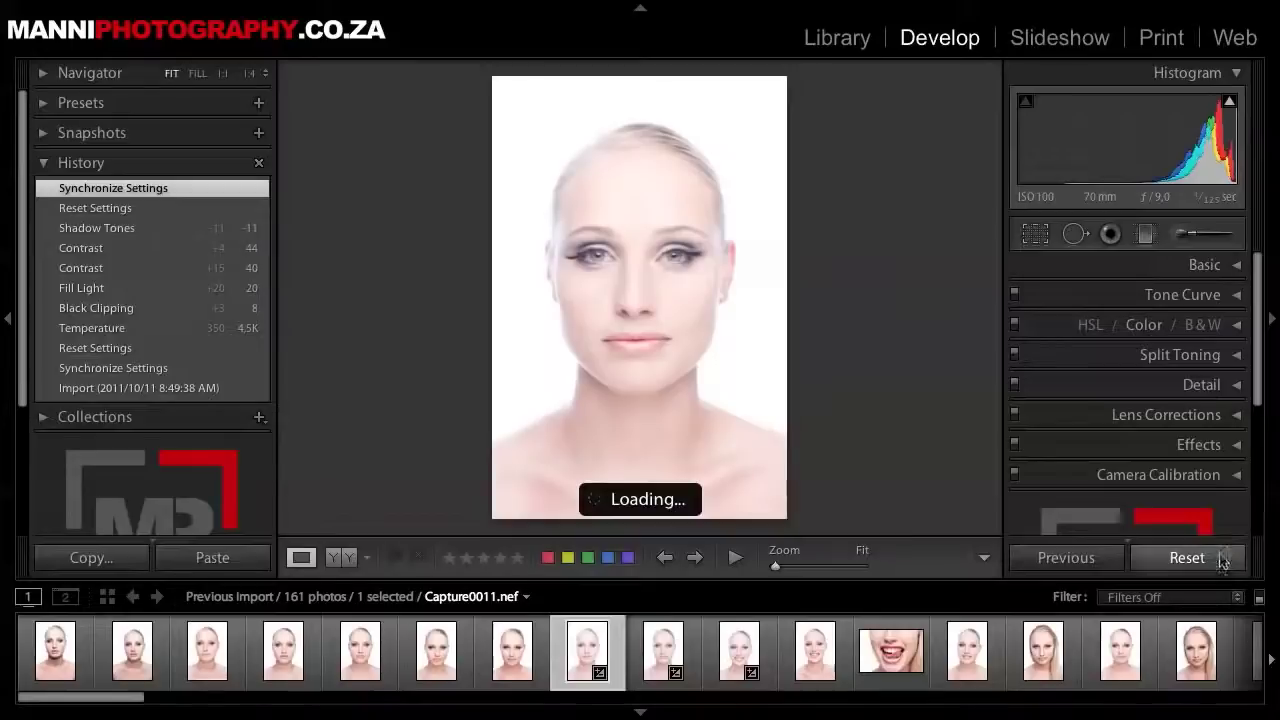
pyautogui.click(1215, 557)
pyautogui.click(690, 660)
pyautogui.click(749, 651)
pyautogui.keyDown('shift'); pyautogui.click(750, 665); pyautogui.keyUp('shift')
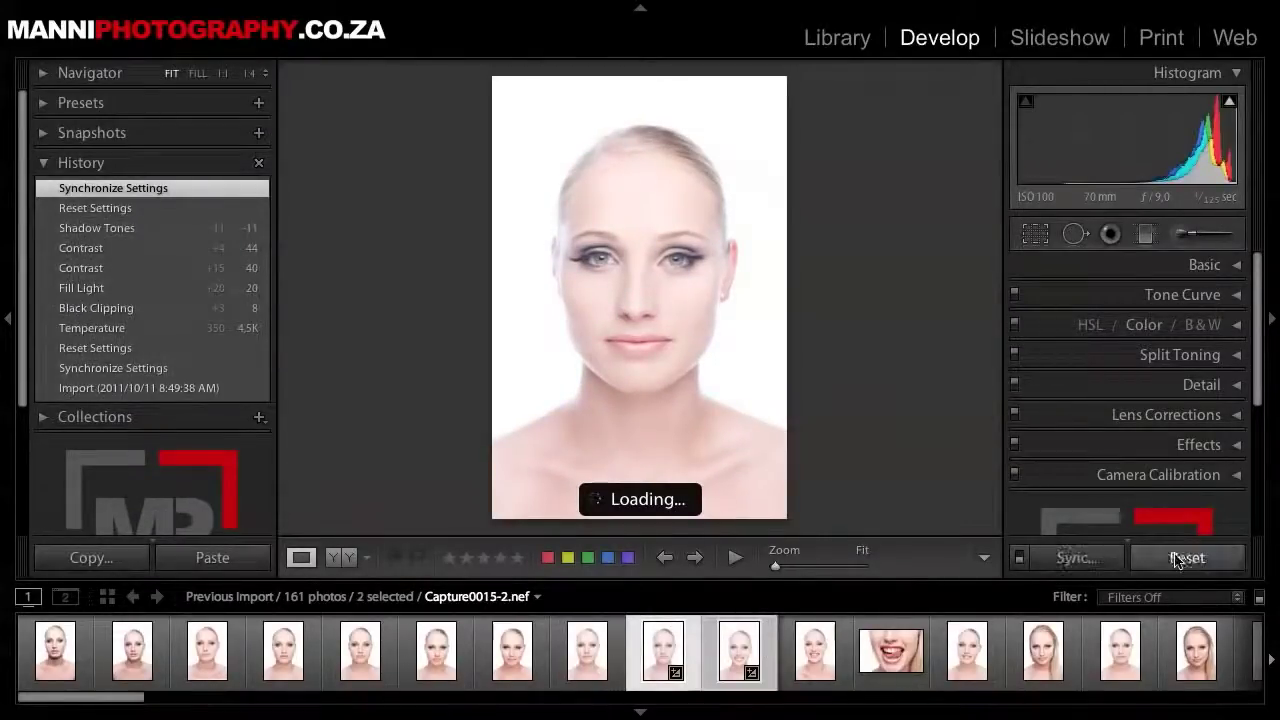
pyautogui.hotkey('ctrl', 'shift', 'r')
pyautogui.click(745, 665)
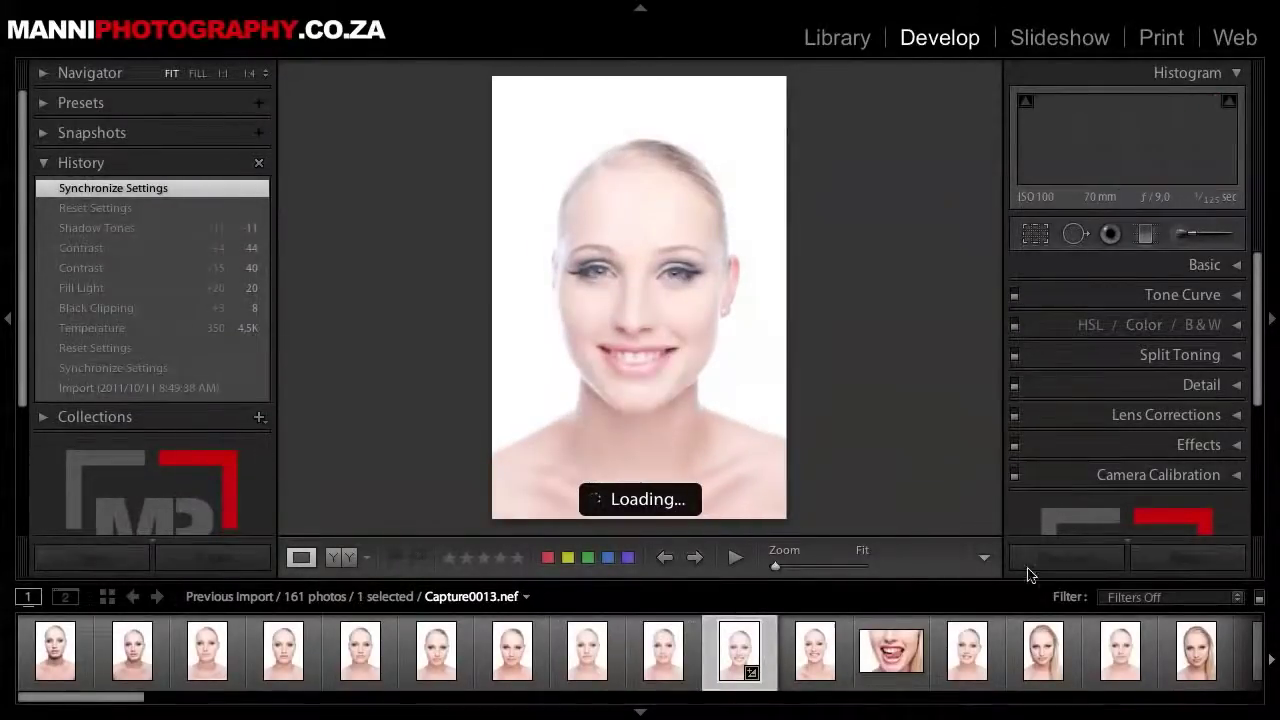
pyautogui.click(1187, 557)
pyautogui.click(78, 660)
pyautogui.keyDown('shift'); pyautogui.click(739, 655); pyautogui.keyUp('shift')
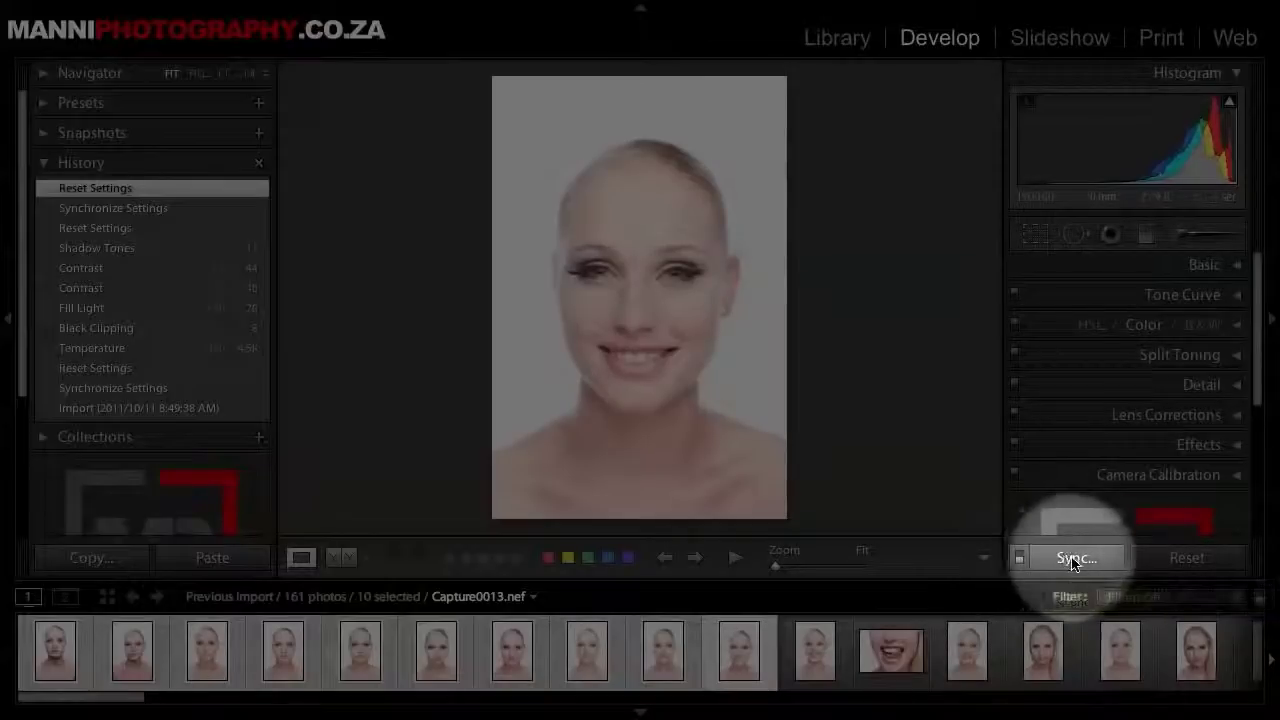
# Turn on Auto Sync and set Temp 3250, Recovery 39, Blacks 30, Saturation -55
pyautogui.click(1020, 558)
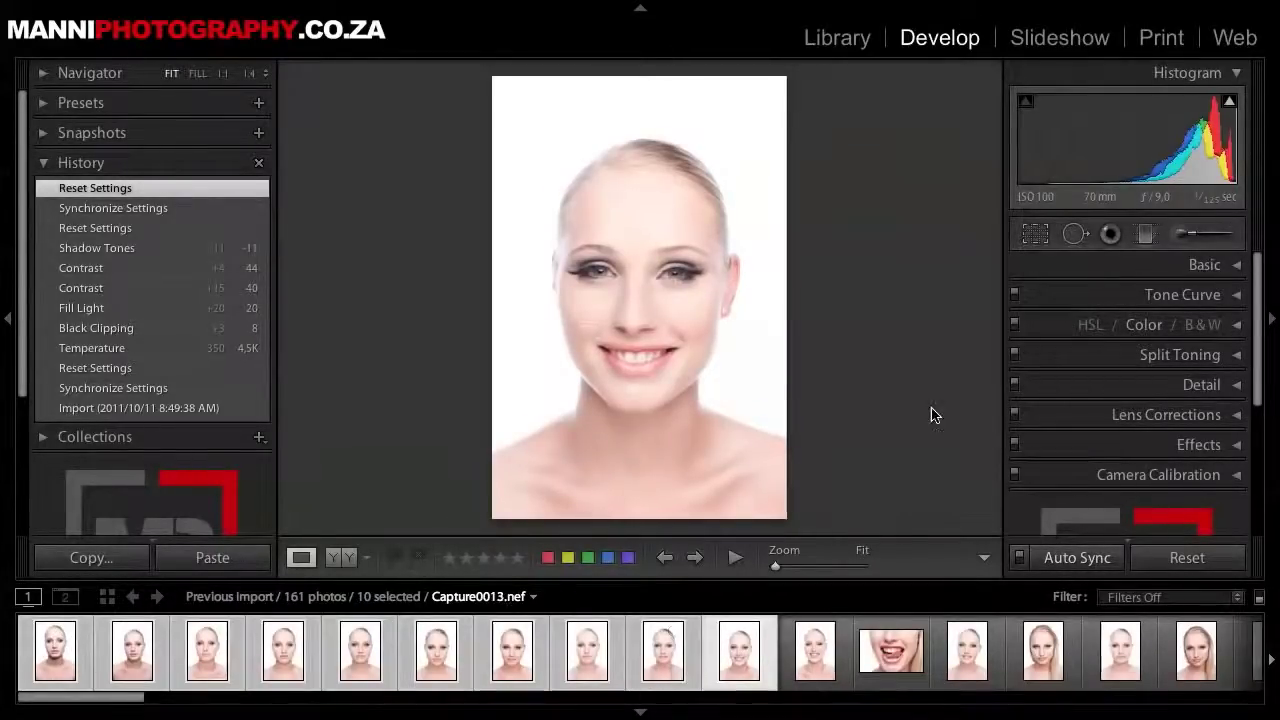
pyautogui.click(1205, 264)
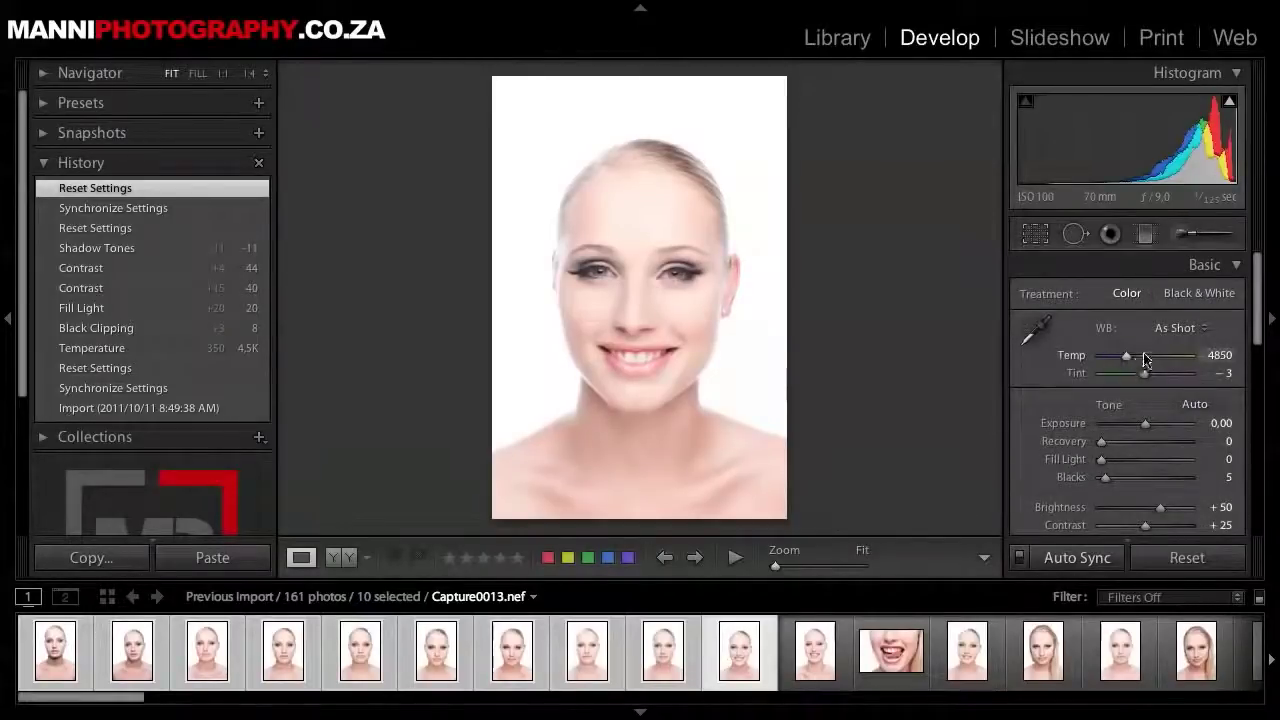
pyautogui.moveTo(1127, 360); pyautogui.dragTo(1112, 366)
pyautogui.moveTo(1101, 441); pyautogui.dragTo(1132, 477)
pyautogui.moveTo(1258, 330); pyautogui.dragTo(1258, 392)
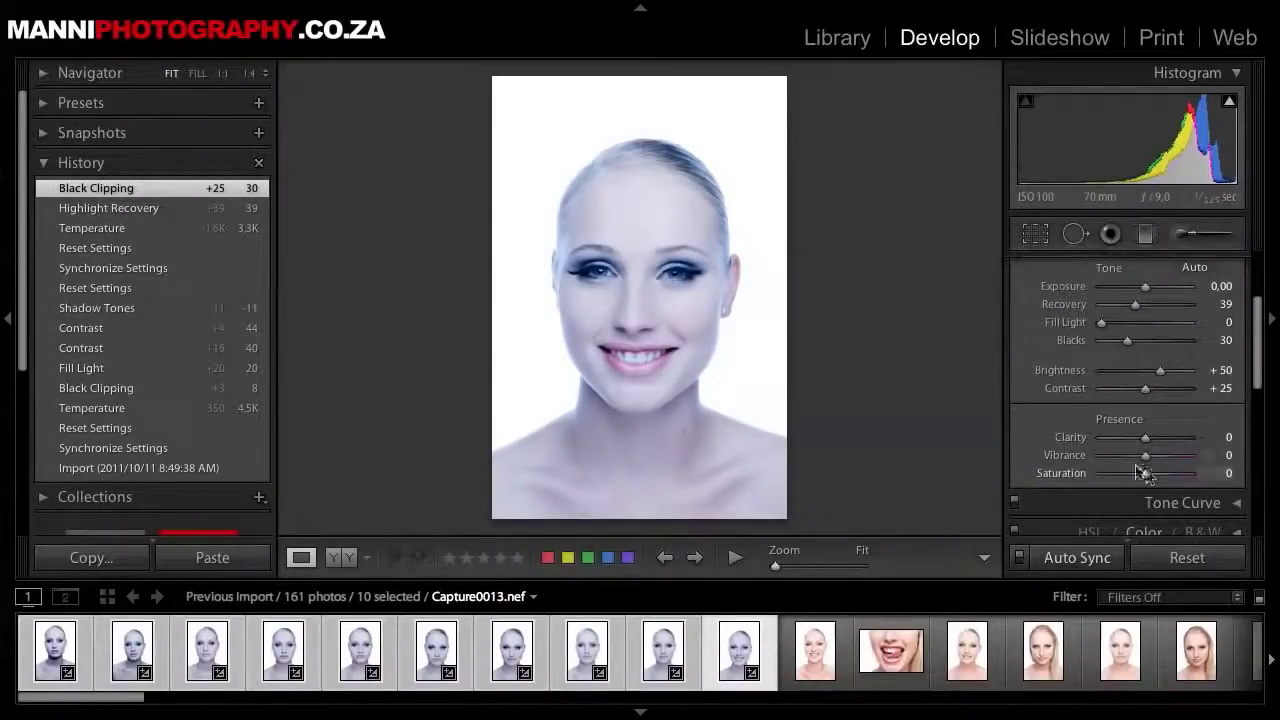
pyautogui.moveTo(1140, 475); pyautogui.dragTo(1120, 476)
# Set the Tone Curve Highlights to +60 and Darks to +15
pyautogui.hotkey('ctrl', '2')
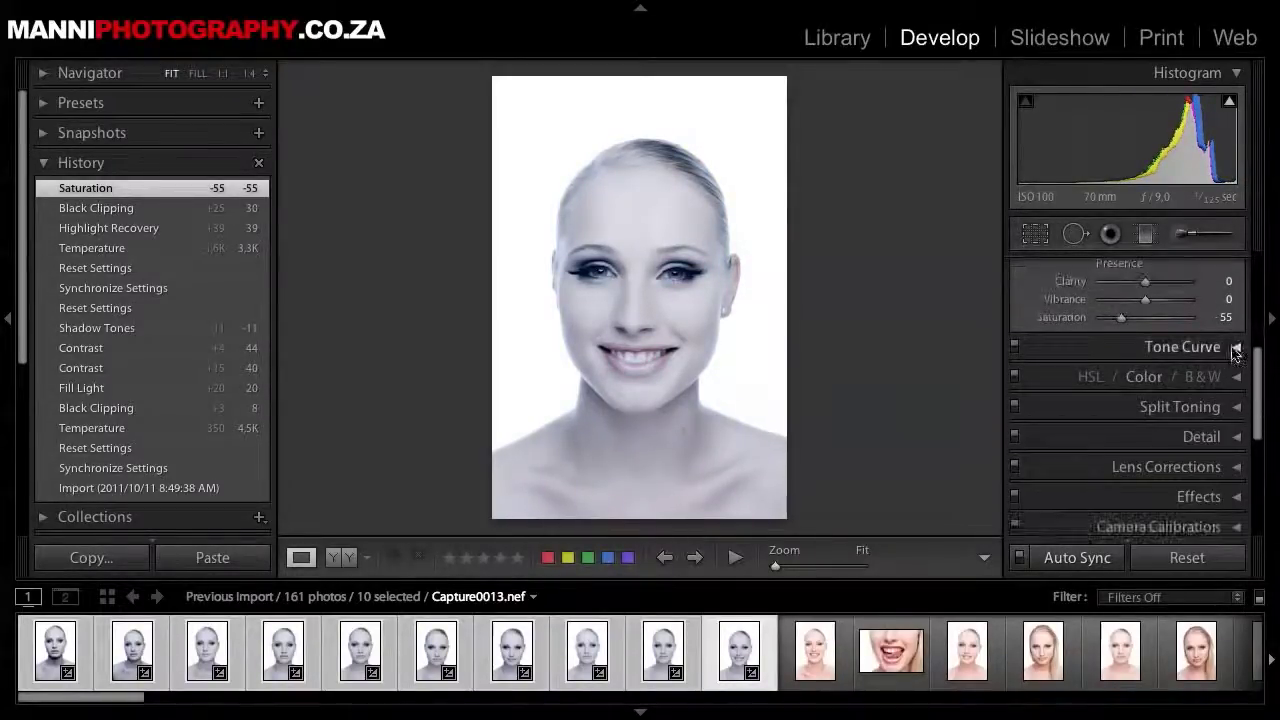
pyautogui.scroll(-3, 1240, 390)
pyautogui.moveTo(1139, 402)
pyautogui.mouseDown()
pyautogui.moveTo(1176, 405)
pyautogui.moveTo(1145, 404)
pyautogui.mouseUp()
pyautogui.scroll(-1, 1165, 395)
pyautogui.moveTo(1258, 396); pyautogui.dragTo(1256, 270)
pyautogui.click(1238, 262)
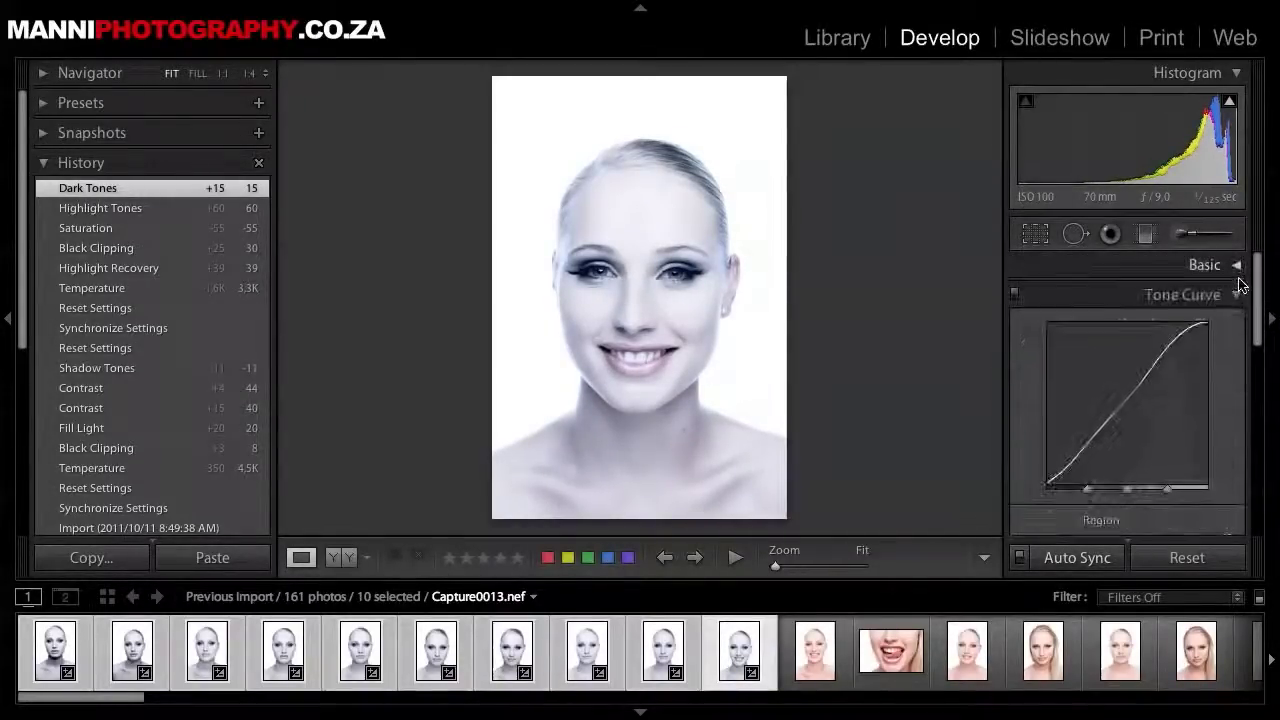
pyautogui.click(1240, 298)
# Preview the Synchronize Settings dialog, cancel it, and switch Auto Sync back on
pyautogui.press('ctrl')
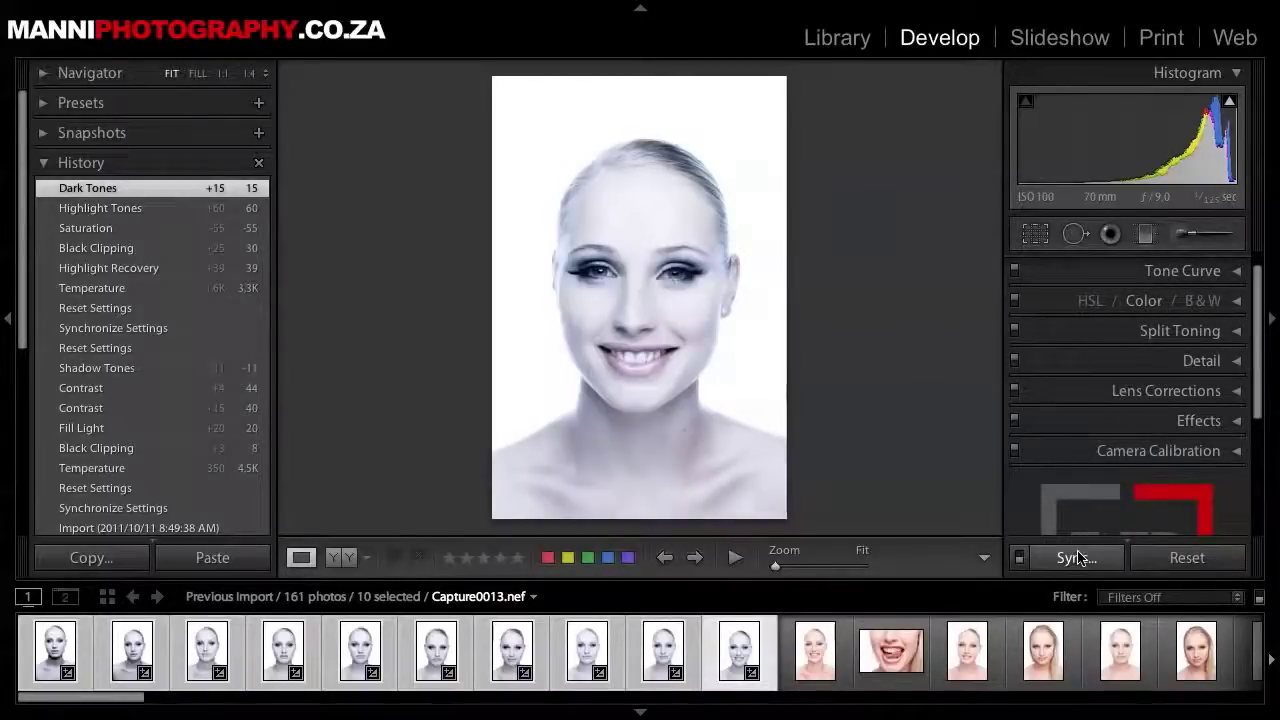
pyautogui.click(1074, 558)
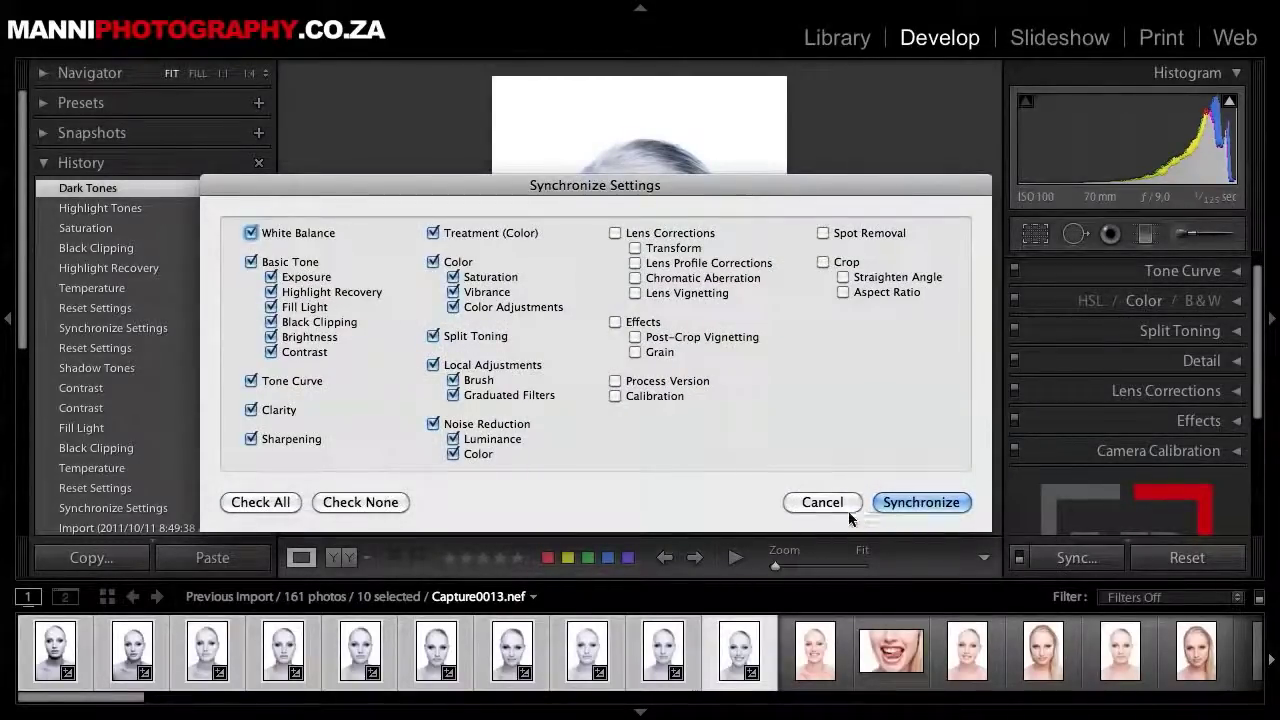
pyautogui.click(824, 502)
pyautogui.click(1018, 557)
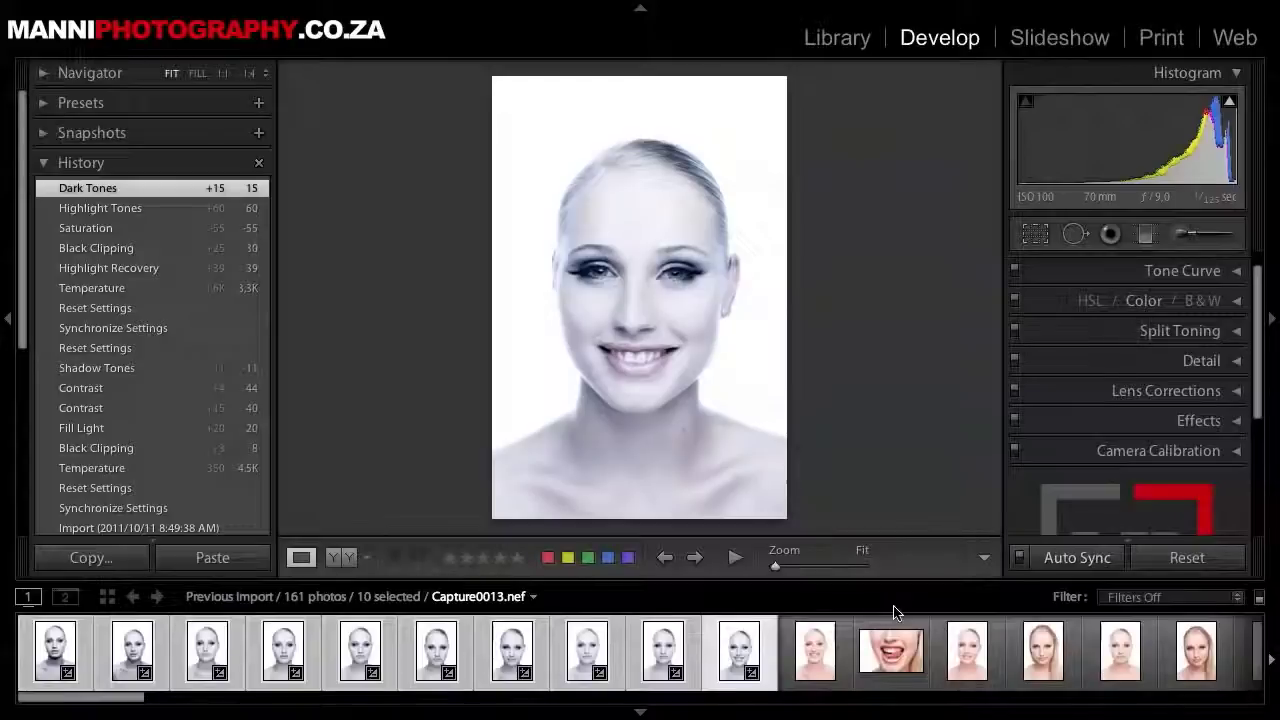
# Inspect Capture0012, 0013, 0009 and 0006 to confirm each carries the cool, desaturated high-key look
pyautogui.click(830, 625)
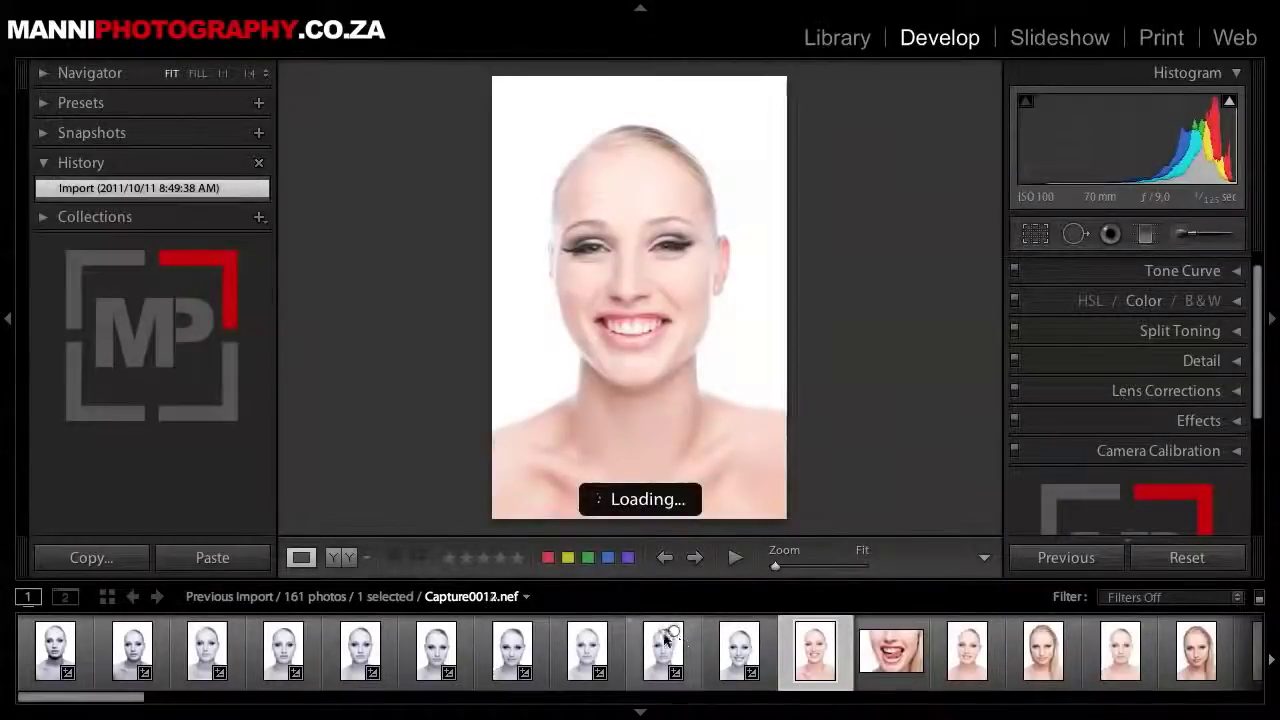
pyautogui.click(737, 660)
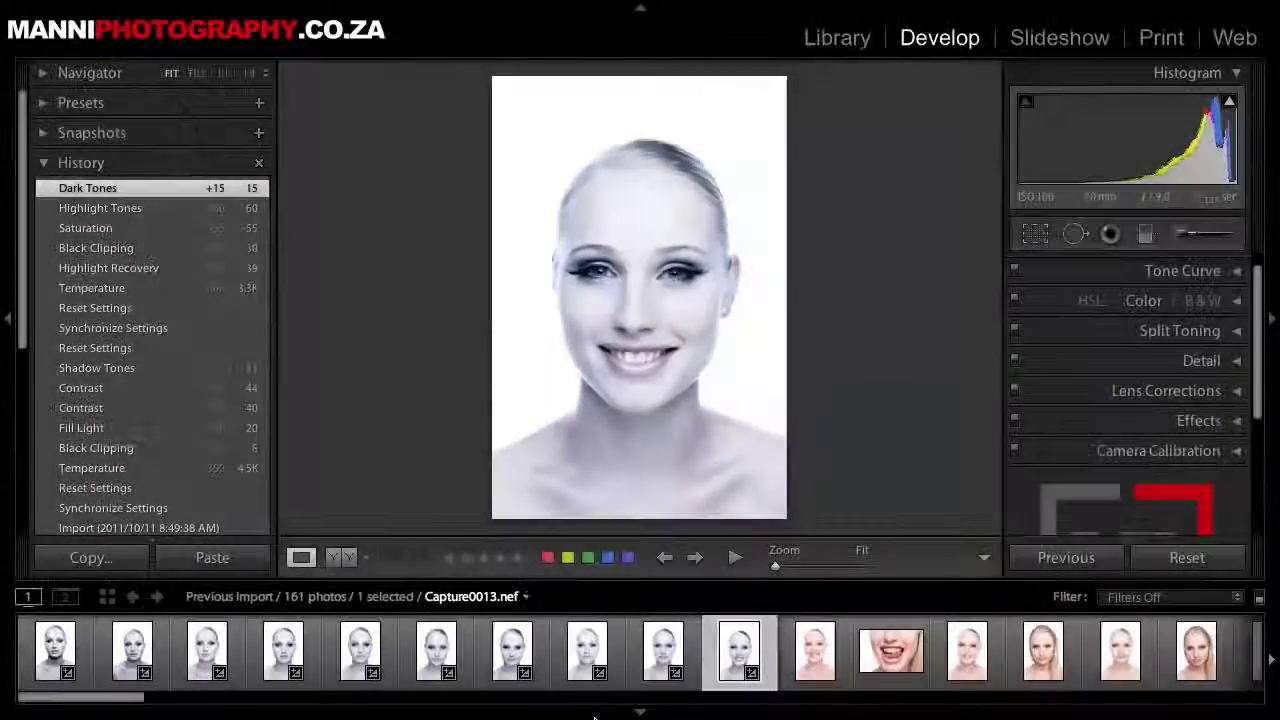
pyautogui.click(436, 650)
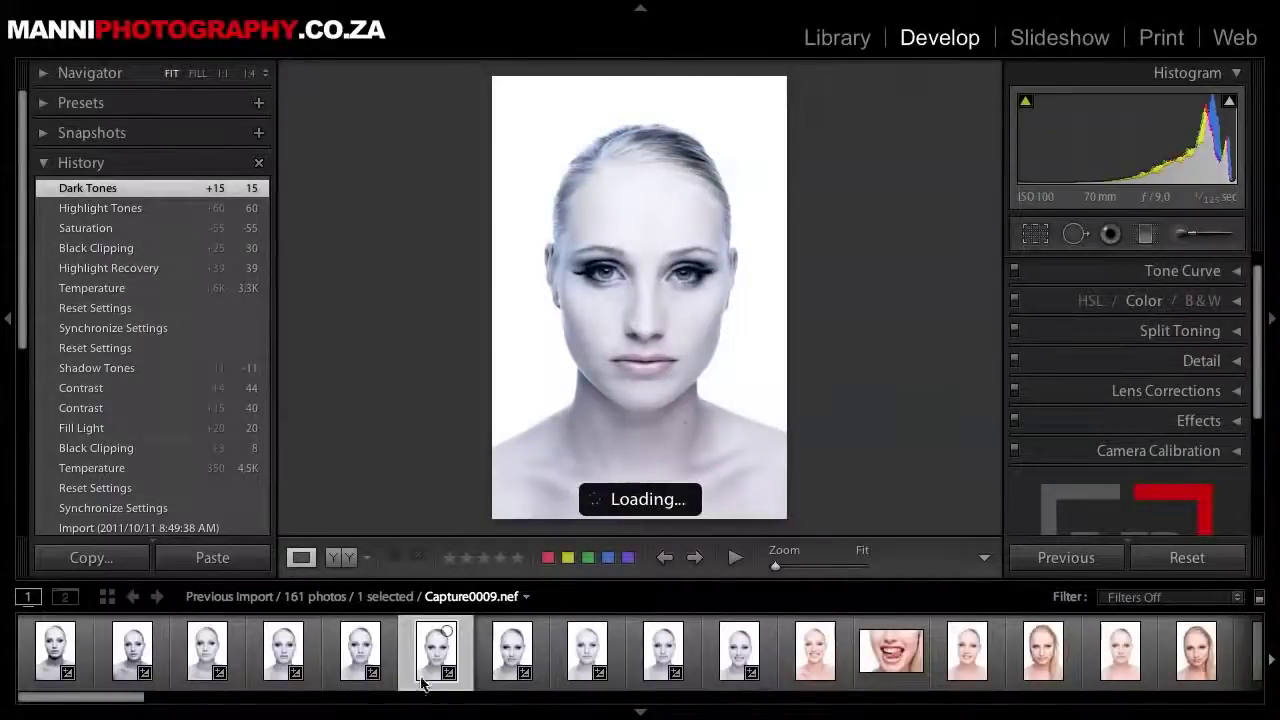
pyautogui.click(207, 650)
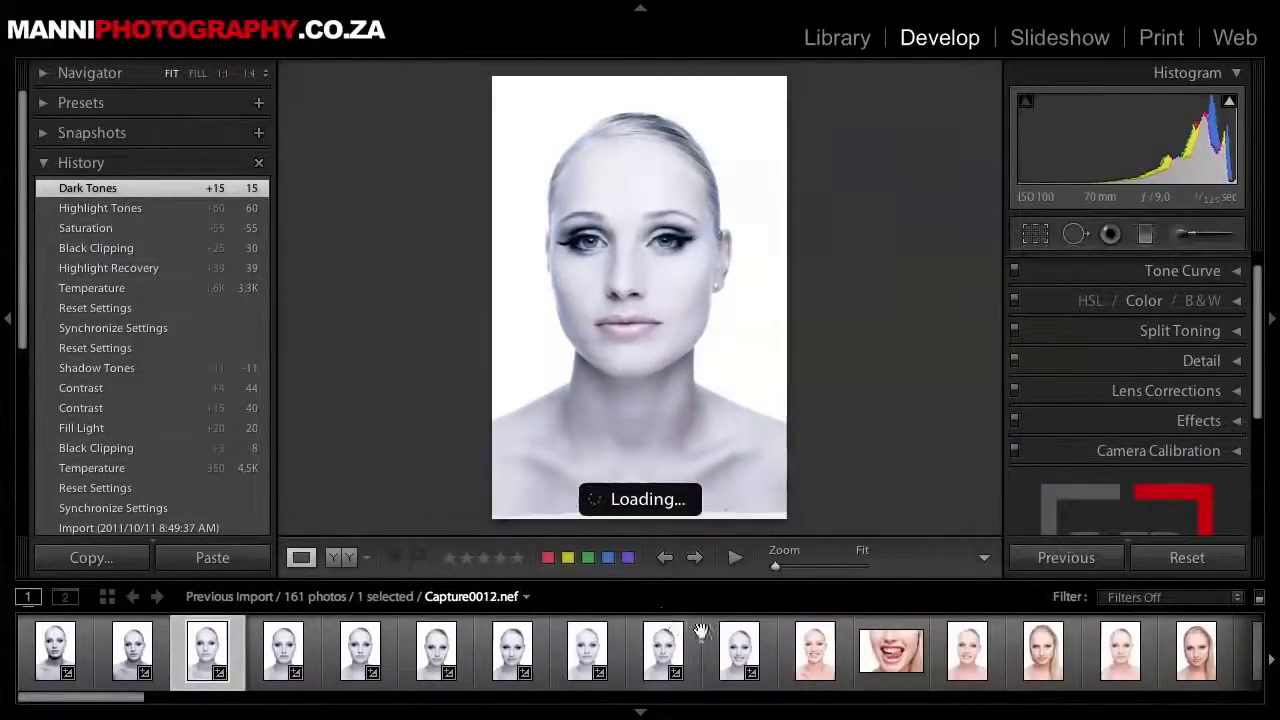